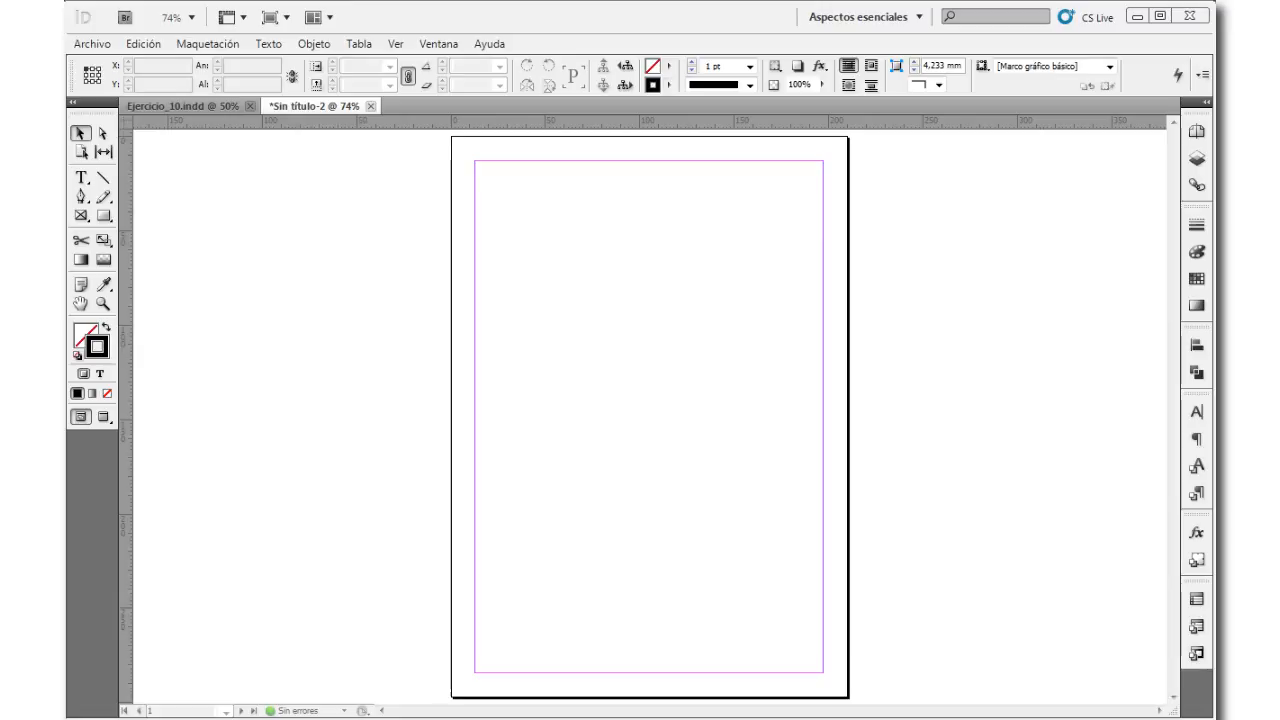
Step: Create a text frame about 185 mm wide and 115 mm high between the page's side margins
{"action": "left_click", "coordinate": [359, 45]}
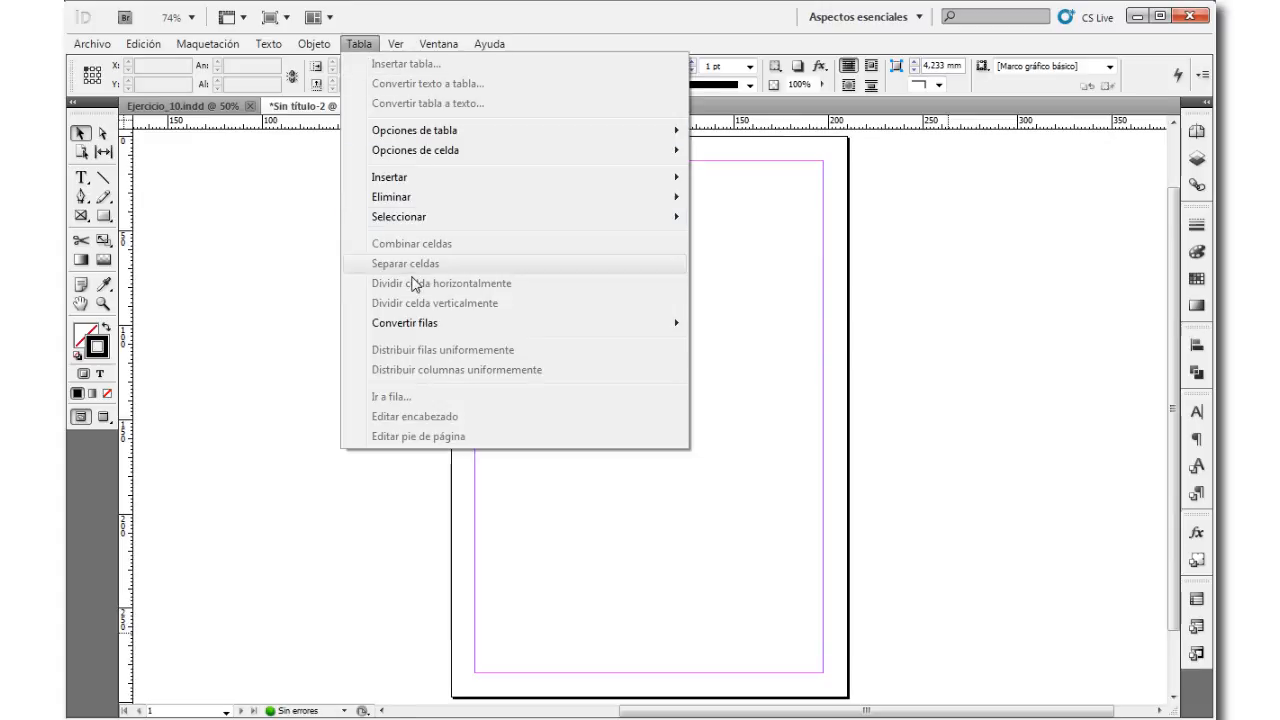
{"action": "left_click", "coordinate": [270, 416]}
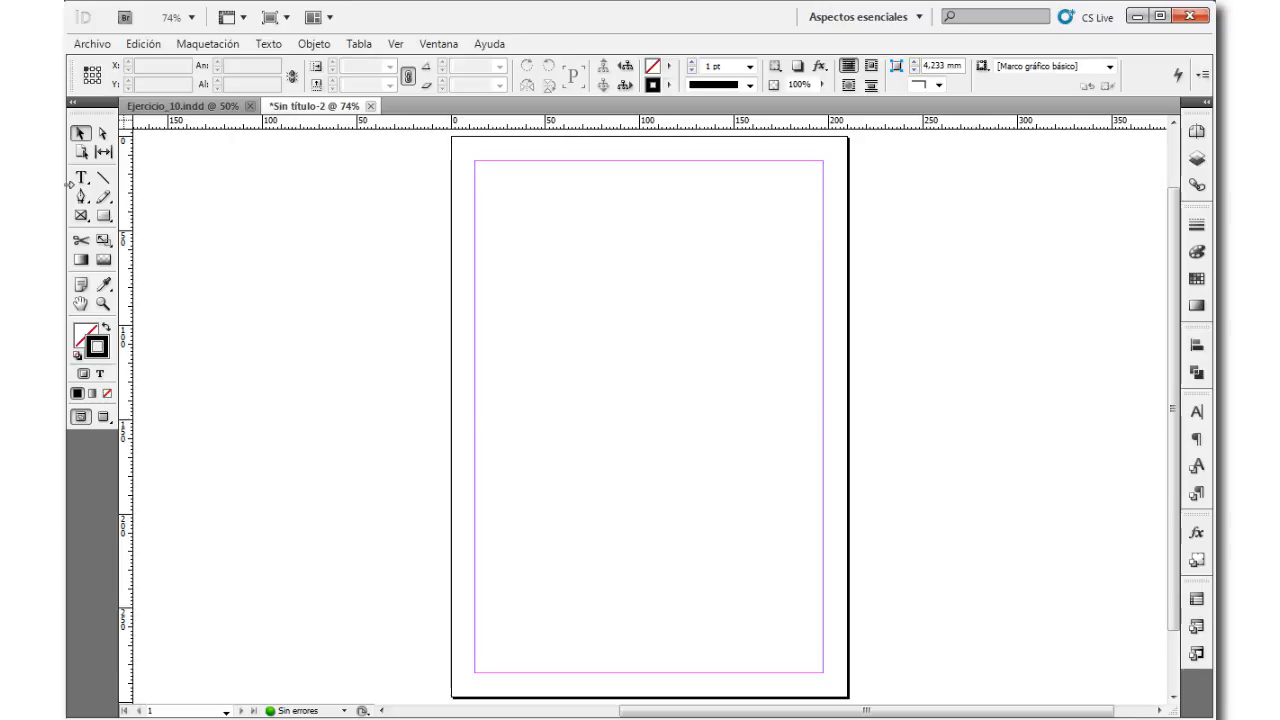
{"action": "left_click", "coordinate": [82, 180]}
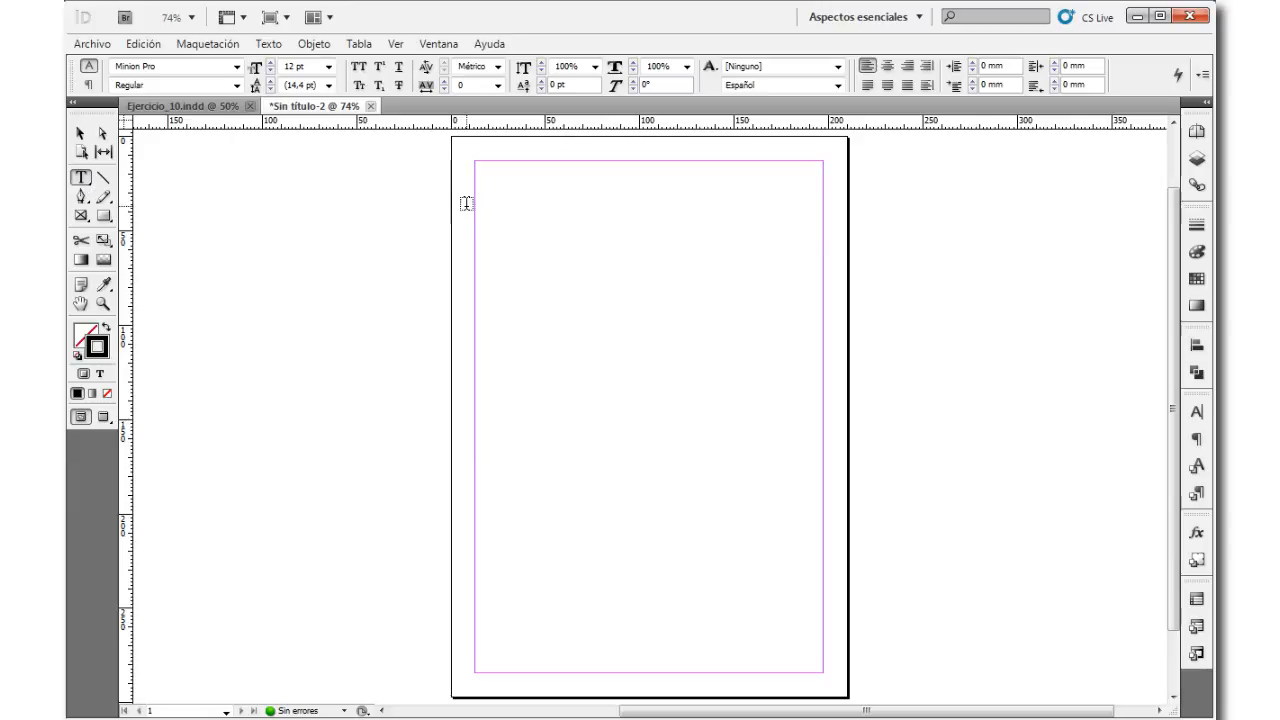
{"action": "left_click_drag", "start_coordinate": [475, 204], "coordinate": [822, 426]}
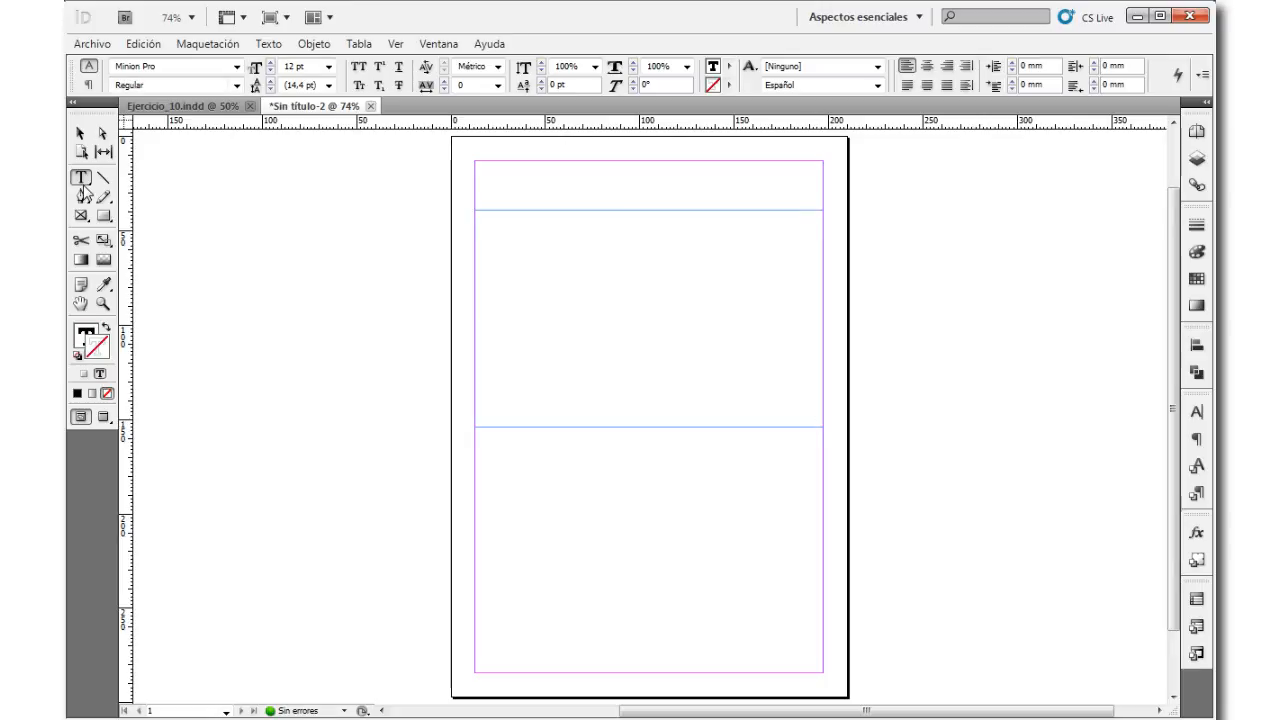
Step: Insert a table with 4 body rows and 4 columns in the text frame, using the [Tabla básica] style
{"action": "left_click", "coordinate": [359, 45]}
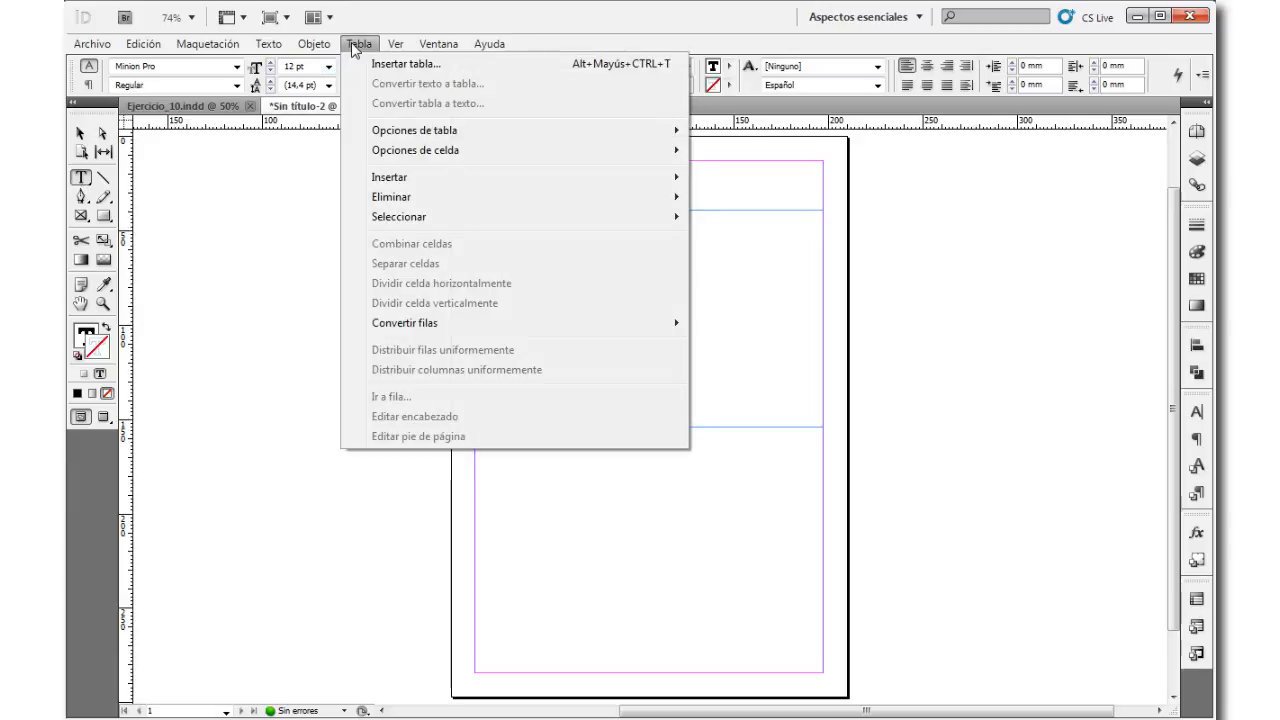
{"action": "left_click", "coordinate": [406, 64]}
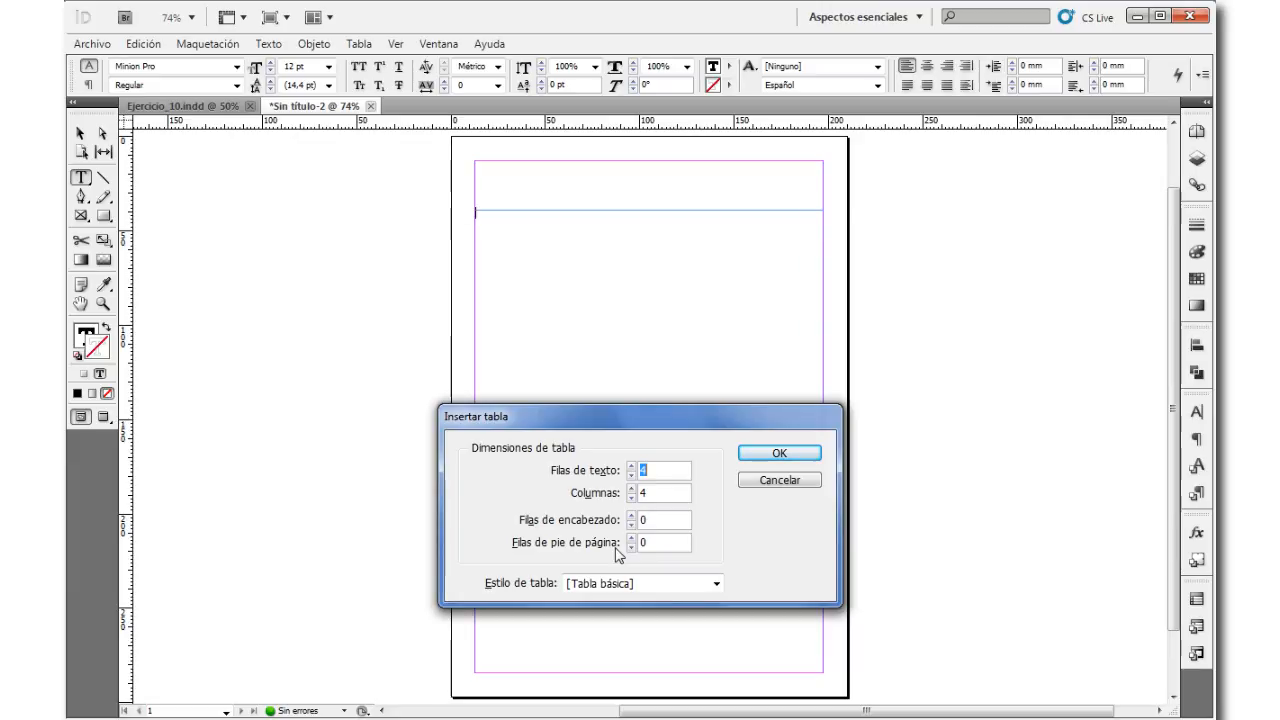
{"action": "left_click", "coordinate": [716, 583]}
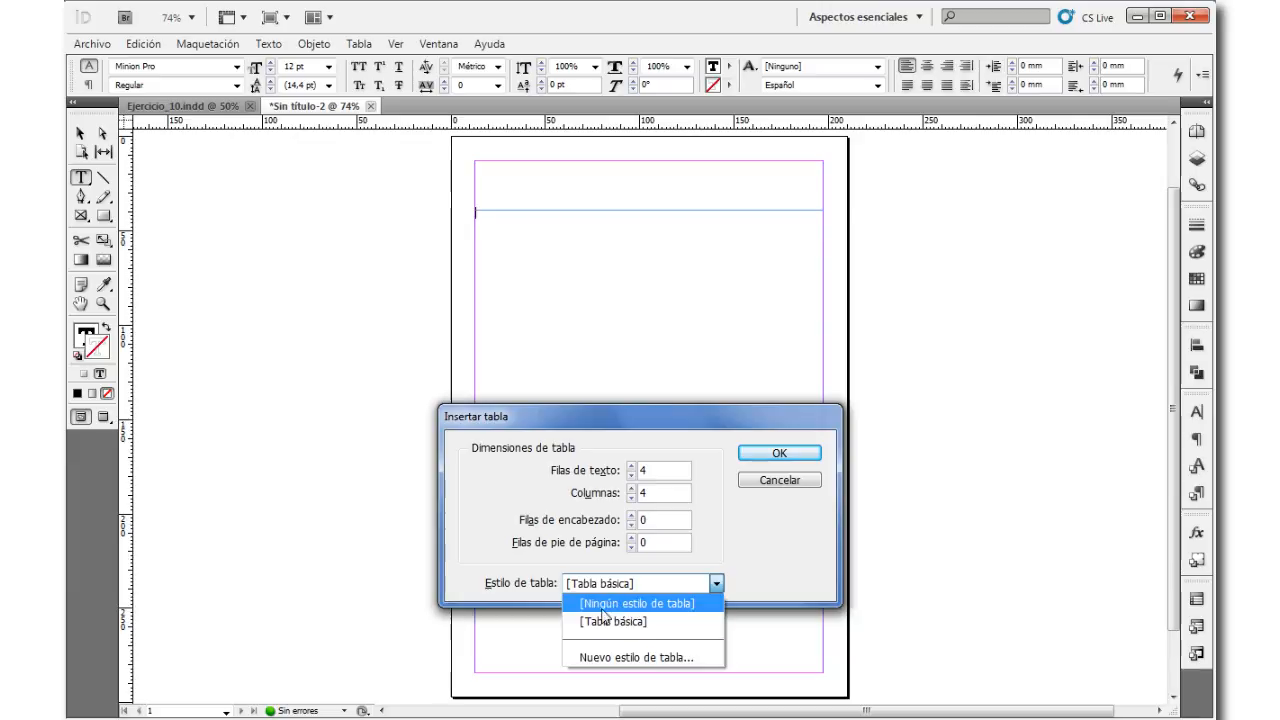
{"action": "left_click", "coordinate": [465, 490]}
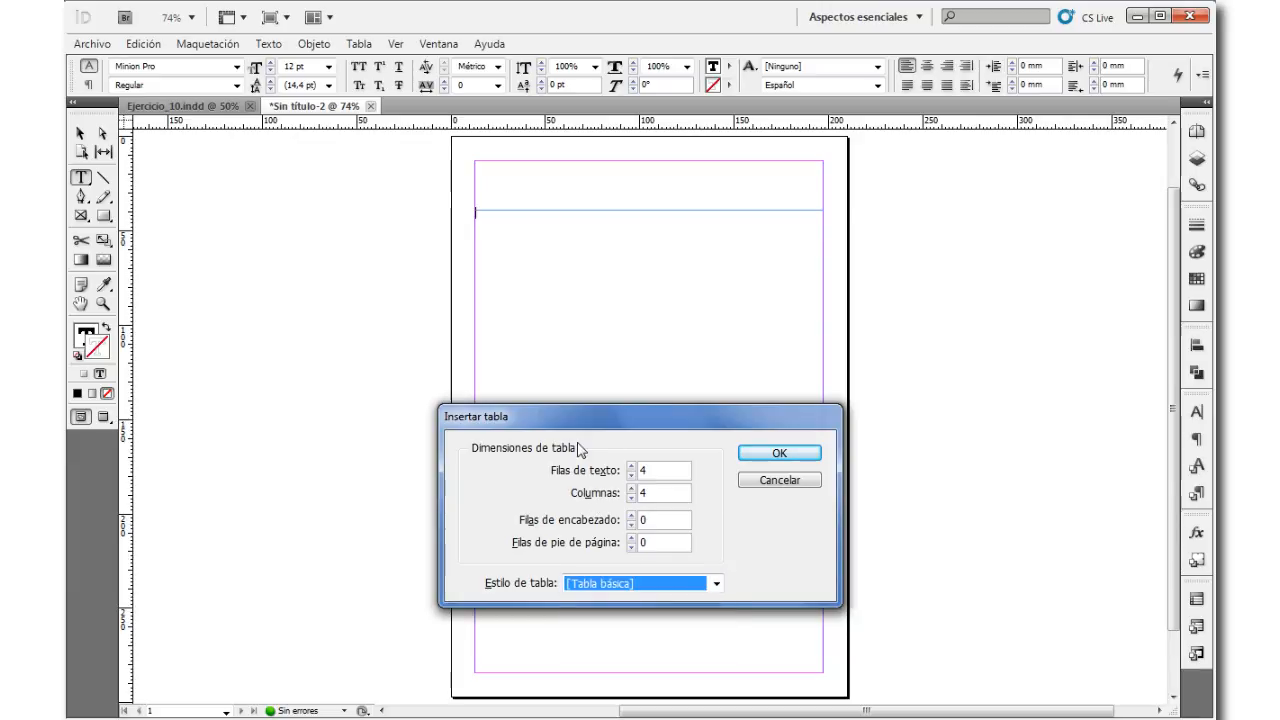
{"action": "left_click", "coordinate": [776, 455]}
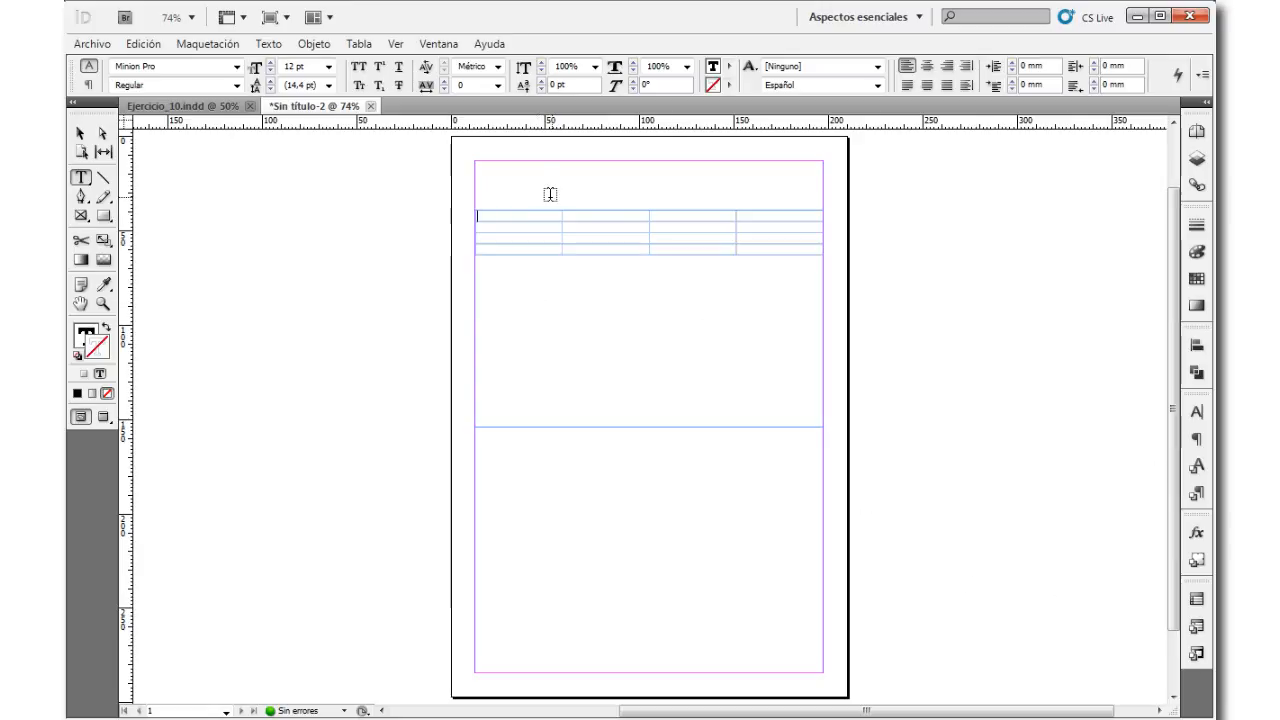
Step: Increase the table's number of rows to 7
{"action": "left_click", "coordinate": [1197, 600]}
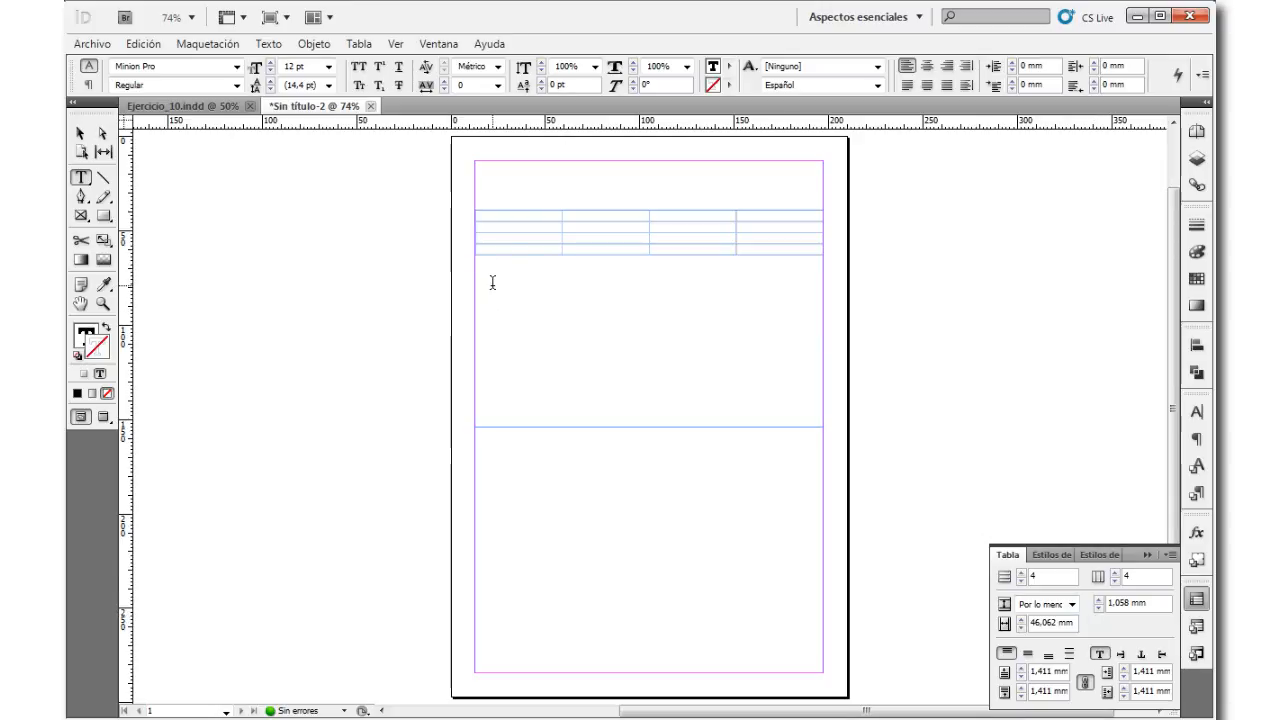
{"action": "left_click", "coordinate": [1020, 574]}
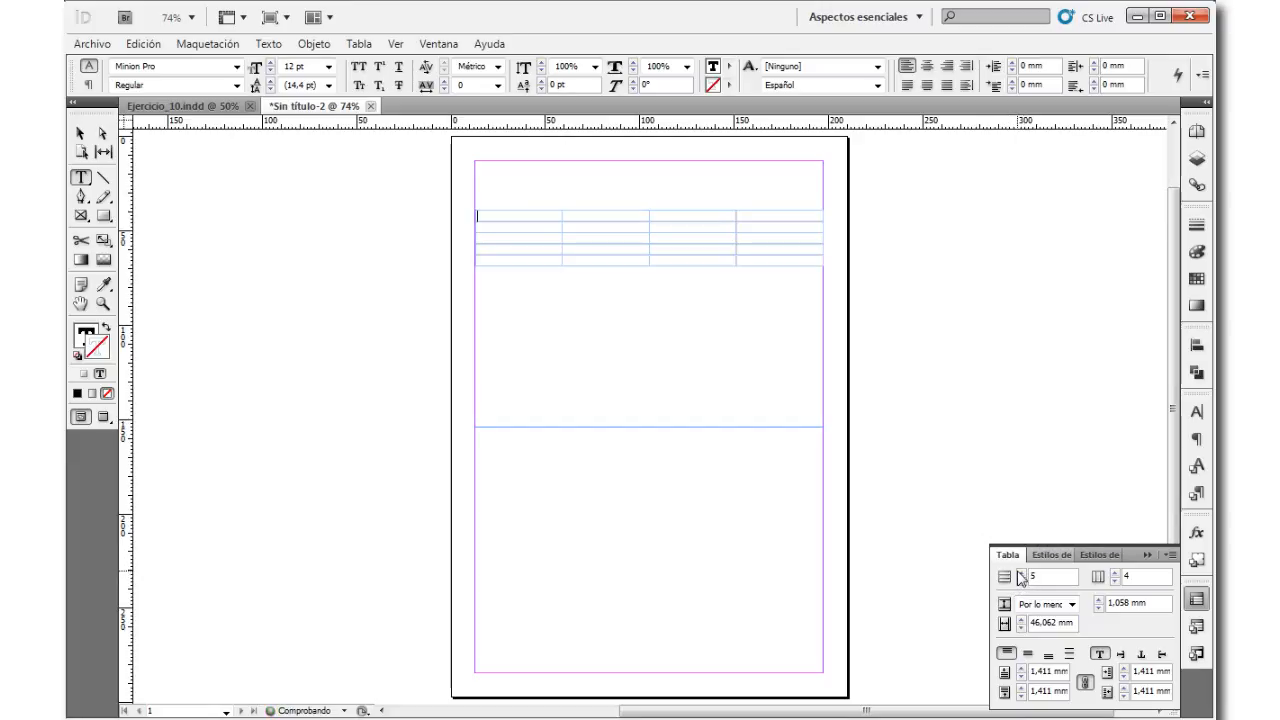
{"action": "left_click", "coordinate": [1020, 574]}
{"action": "left_click", "coordinate": [1020, 574]}
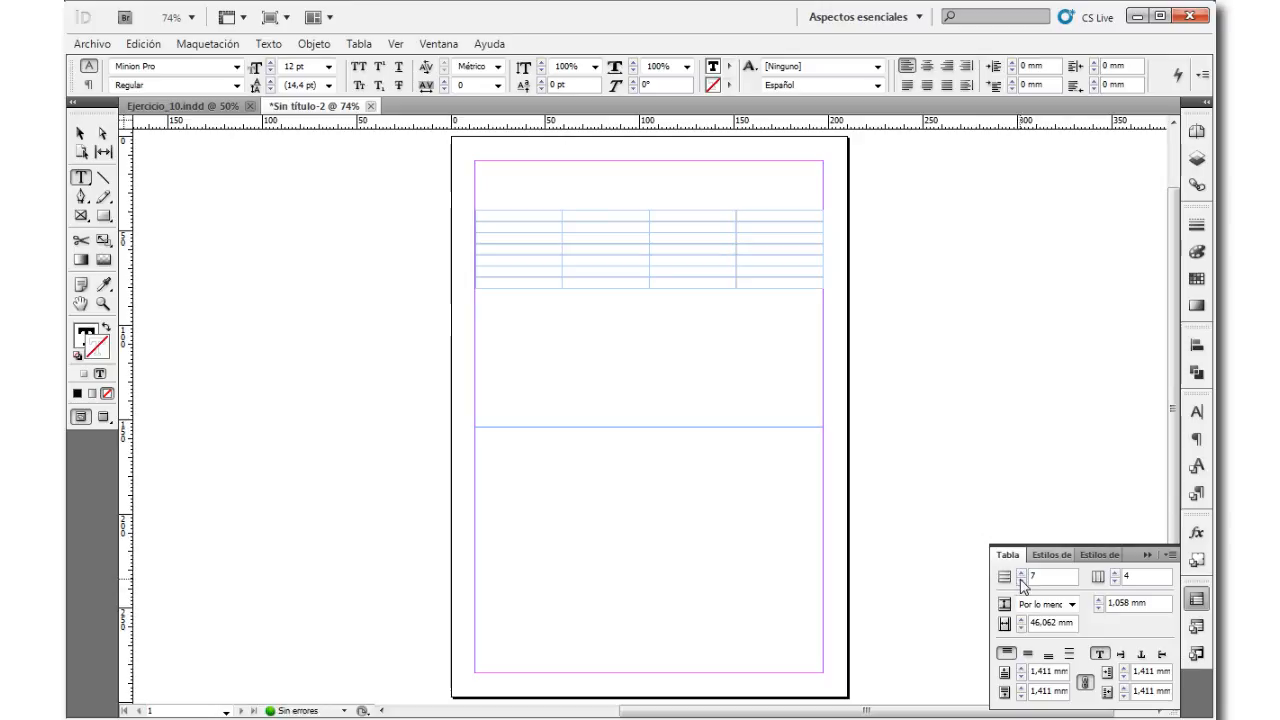
Step: Reduce the table to 6 rows and finally to 4, accepting the removal of rows
{"action": "left_click", "coordinate": [1021, 581]}
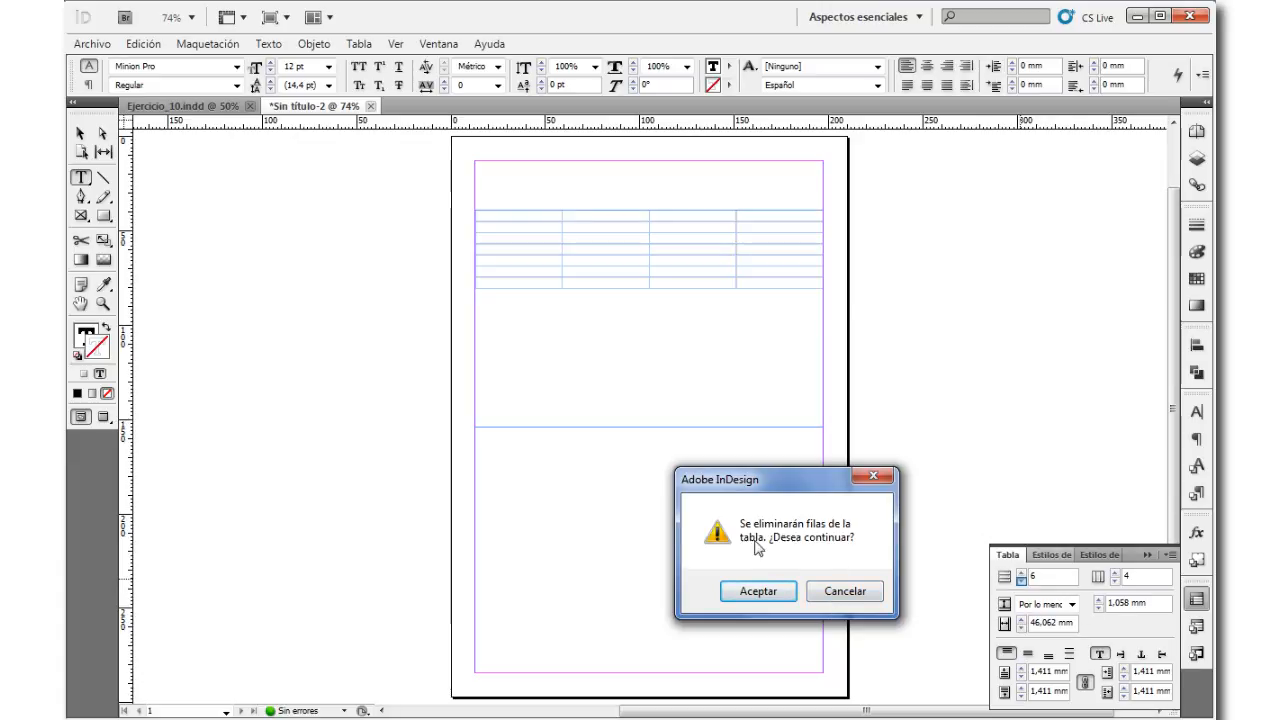
{"action": "left_click", "coordinate": [758, 592]}
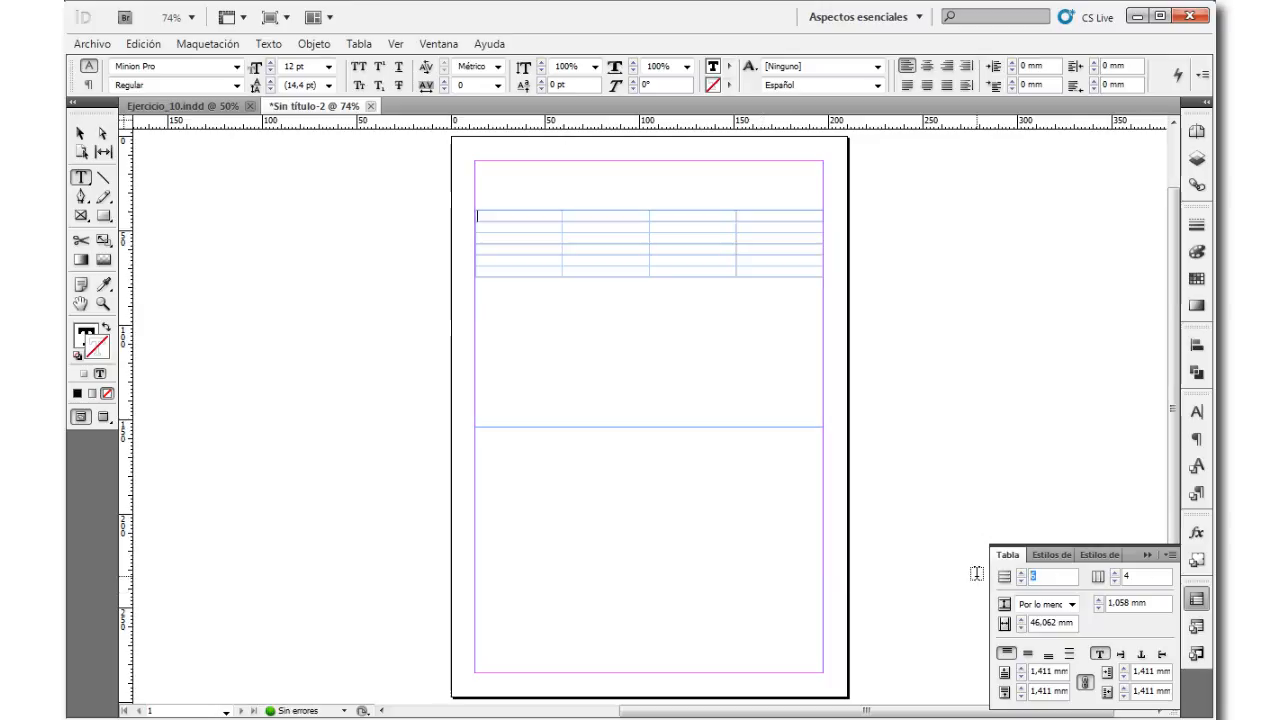
{"action": "type", "text": "4"}
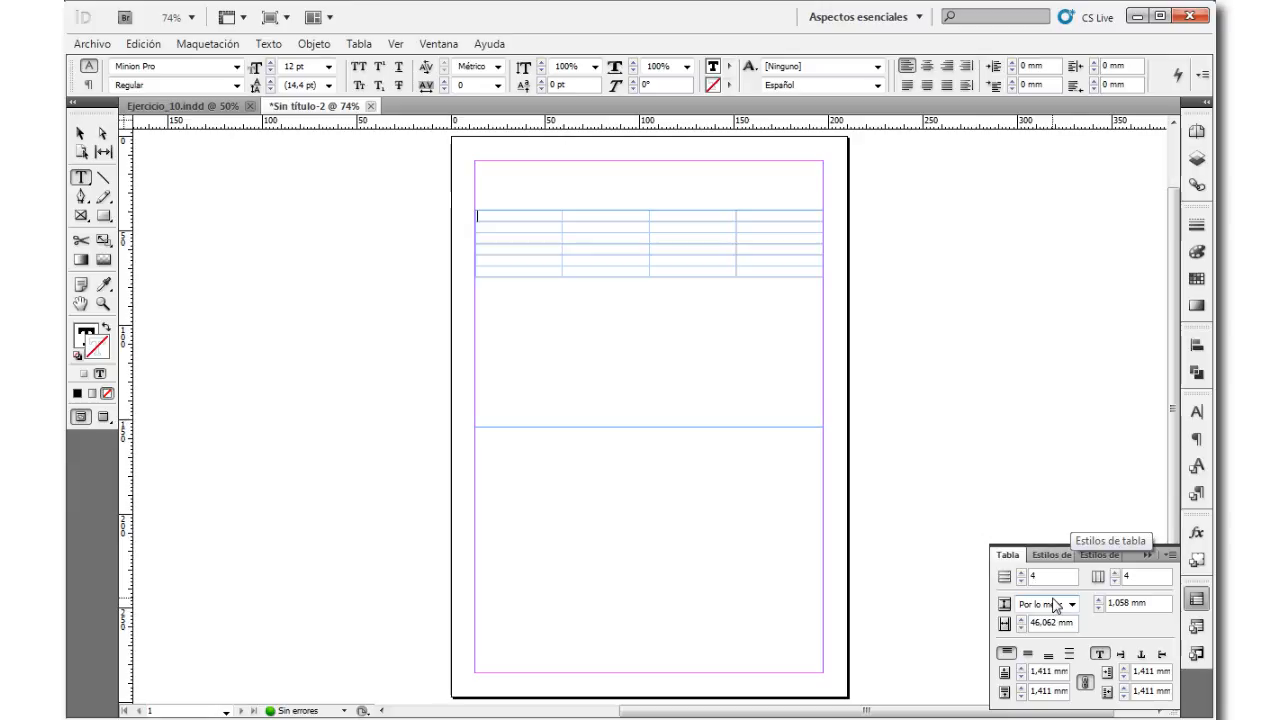
{"action": "key", "text": "Return"}
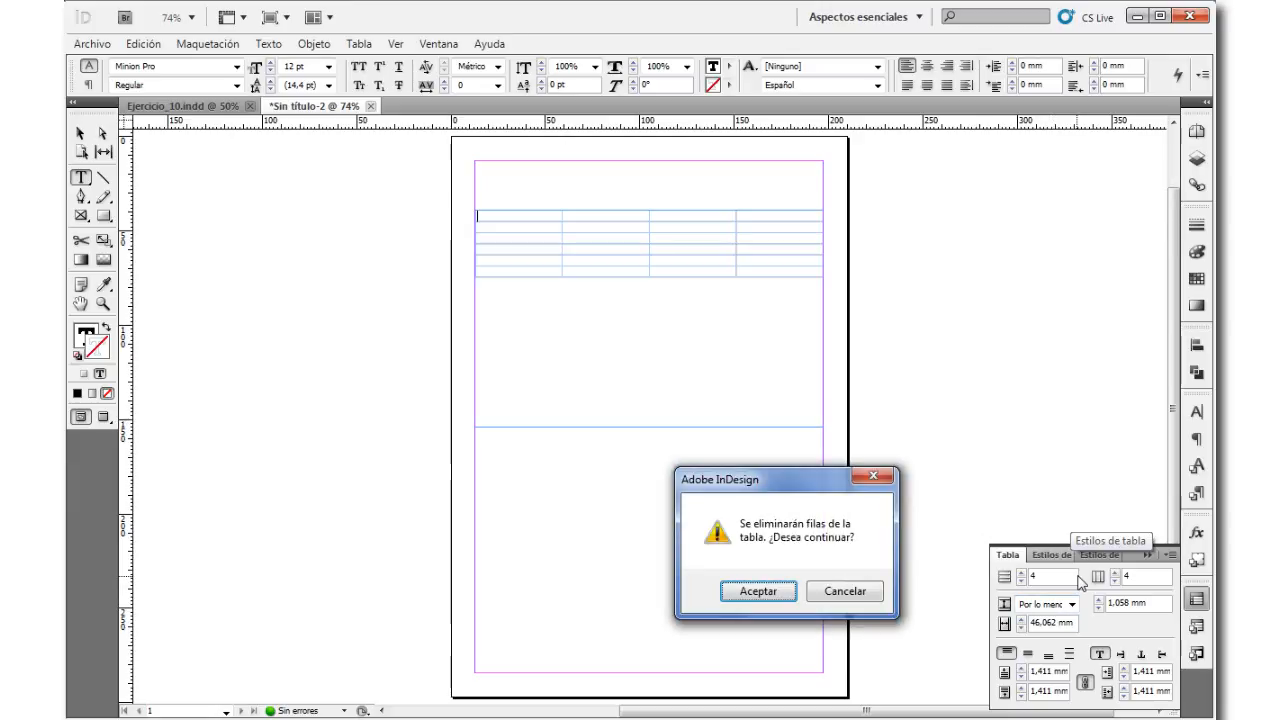
{"action": "left_click", "coordinate": [758, 591]}
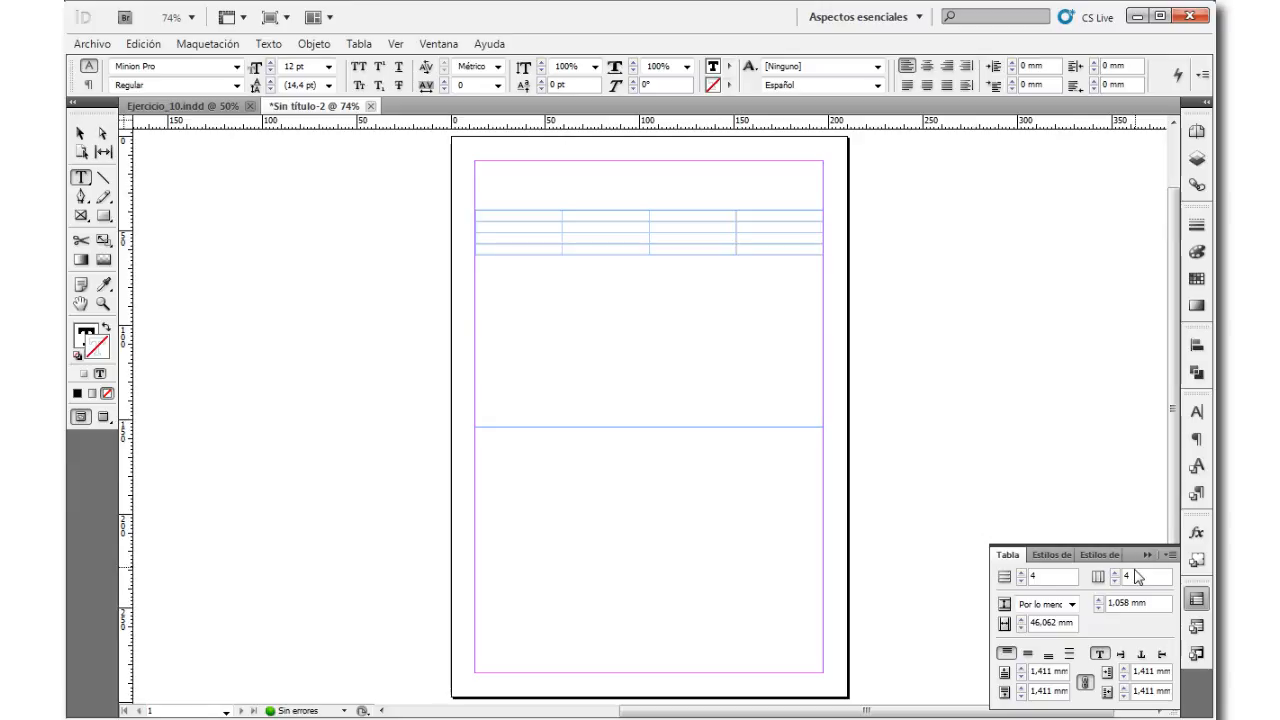
Step: Expand the table to 7 columns and bring it back to 4, accepting the removal of columns
{"action": "left_click", "coordinate": [1115, 572]}
{"action": "left_click", "coordinate": [1115, 572]}
{"action": "left_click", "coordinate": [1115, 572]}
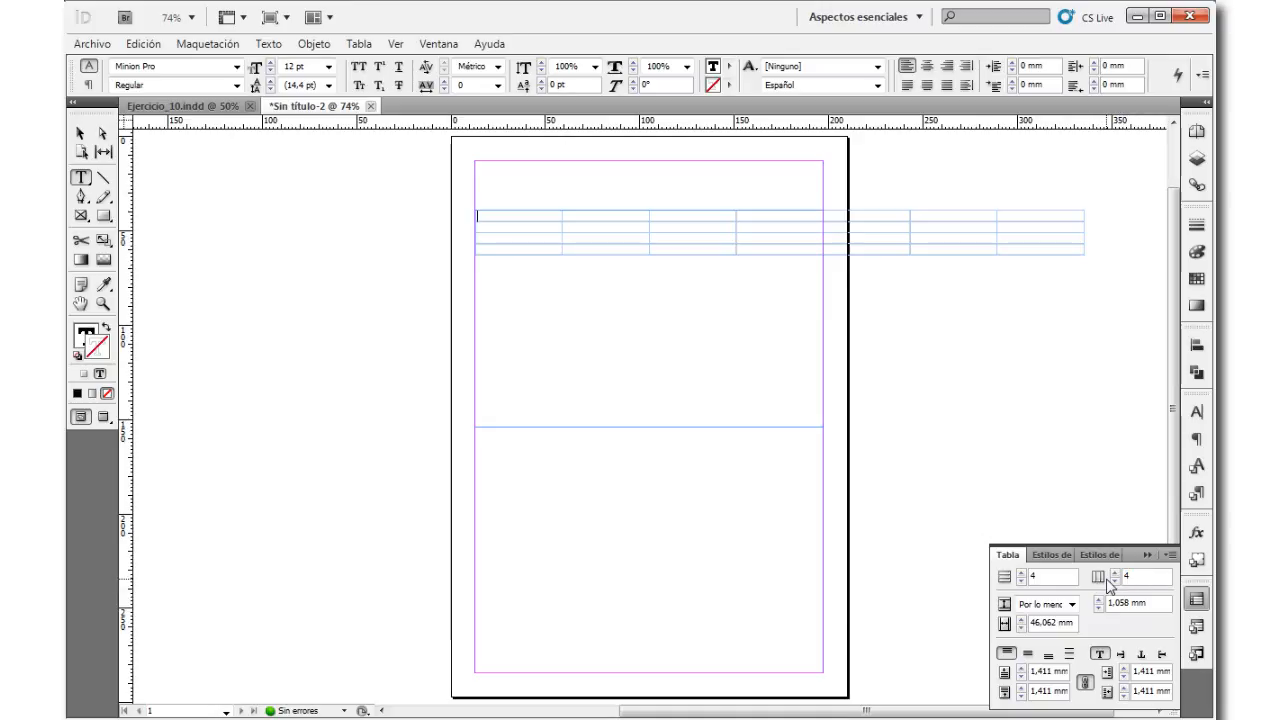
{"action": "key", "text": "Return"}
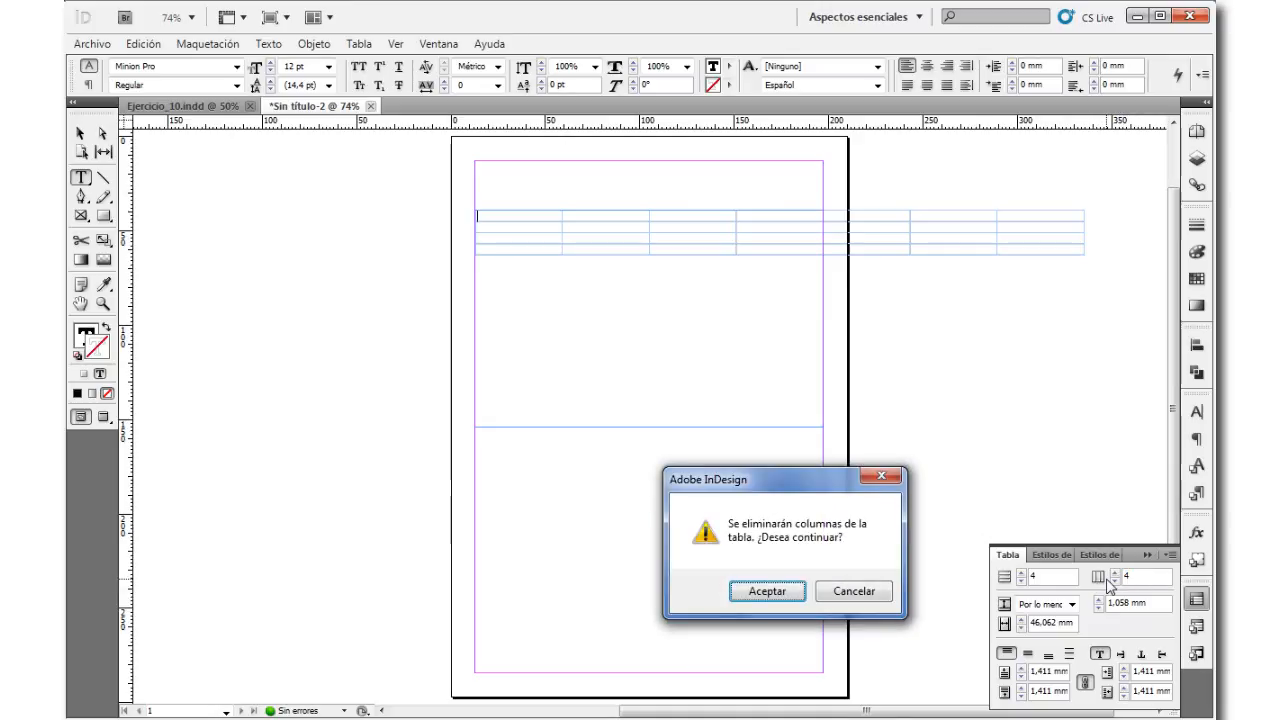
{"action": "left_click", "coordinate": [775, 592]}
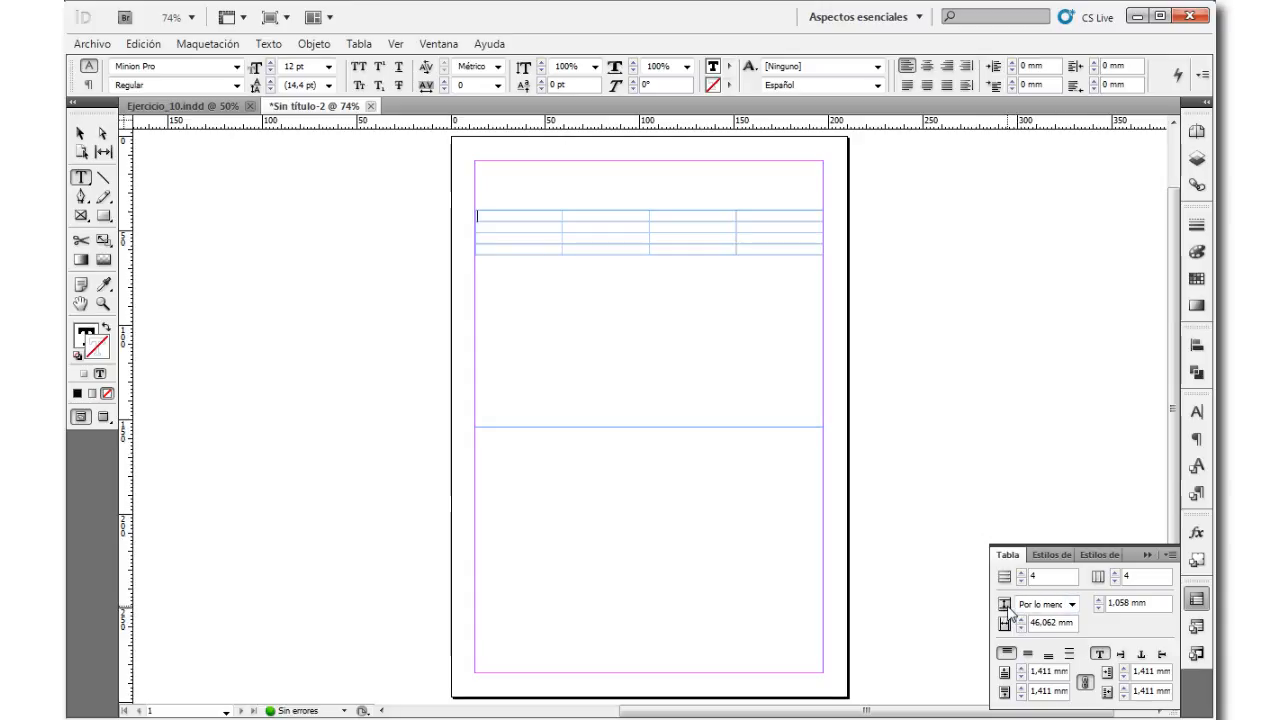
Step: Switch the row height mode of the first row to Exacto and back to Por lo menos
{"action": "left_click", "coordinate": [1073, 605]}
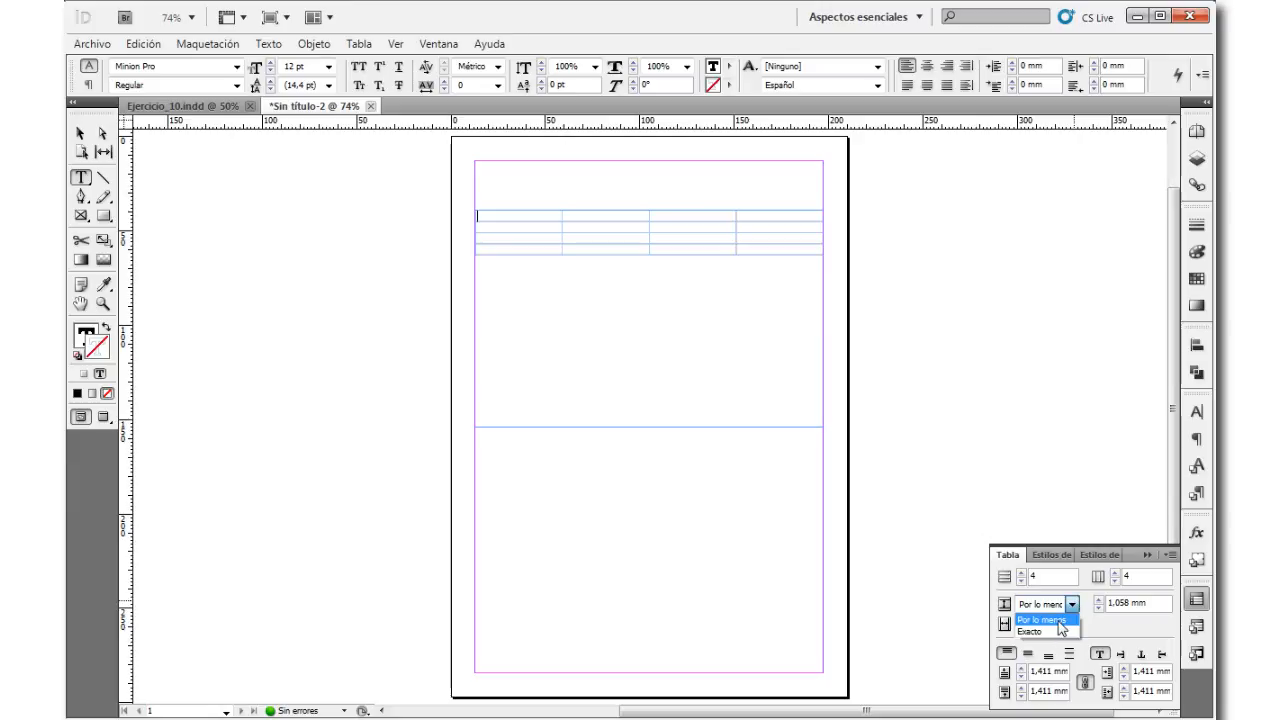
{"action": "left_click", "coordinate": [1058, 621]}
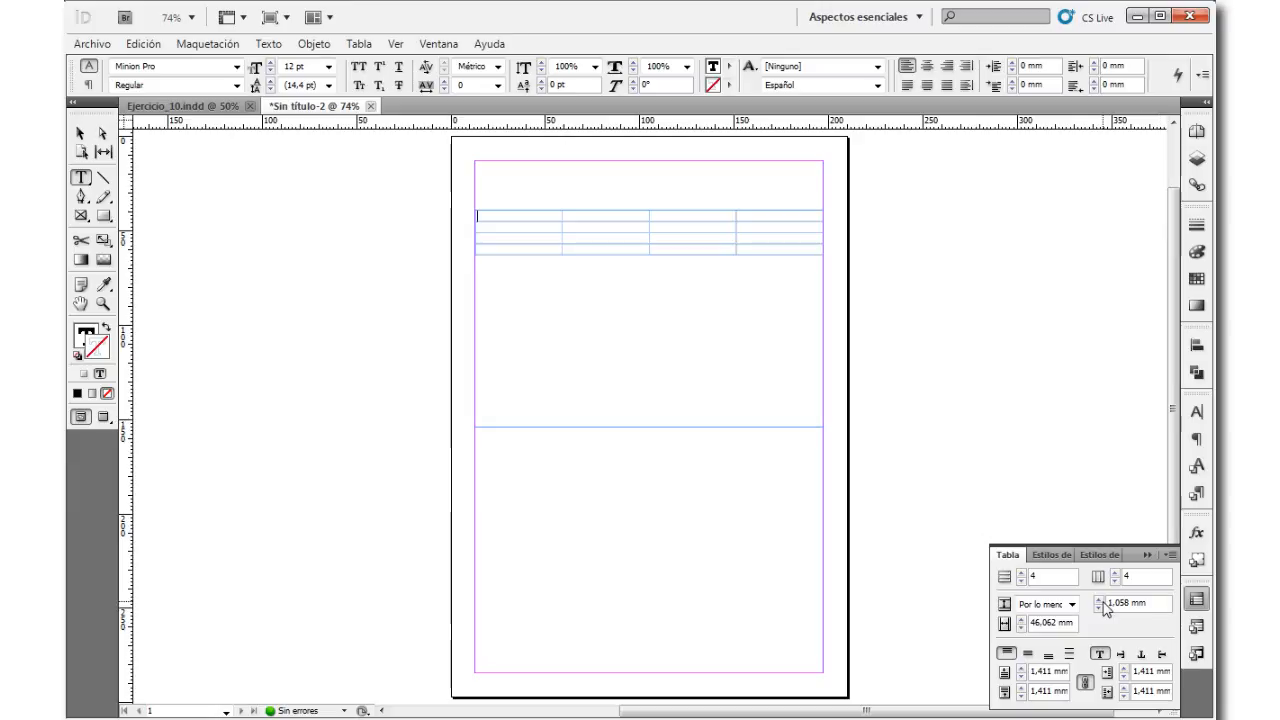
{"action": "left_click", "coordinate": [1072, 605]}
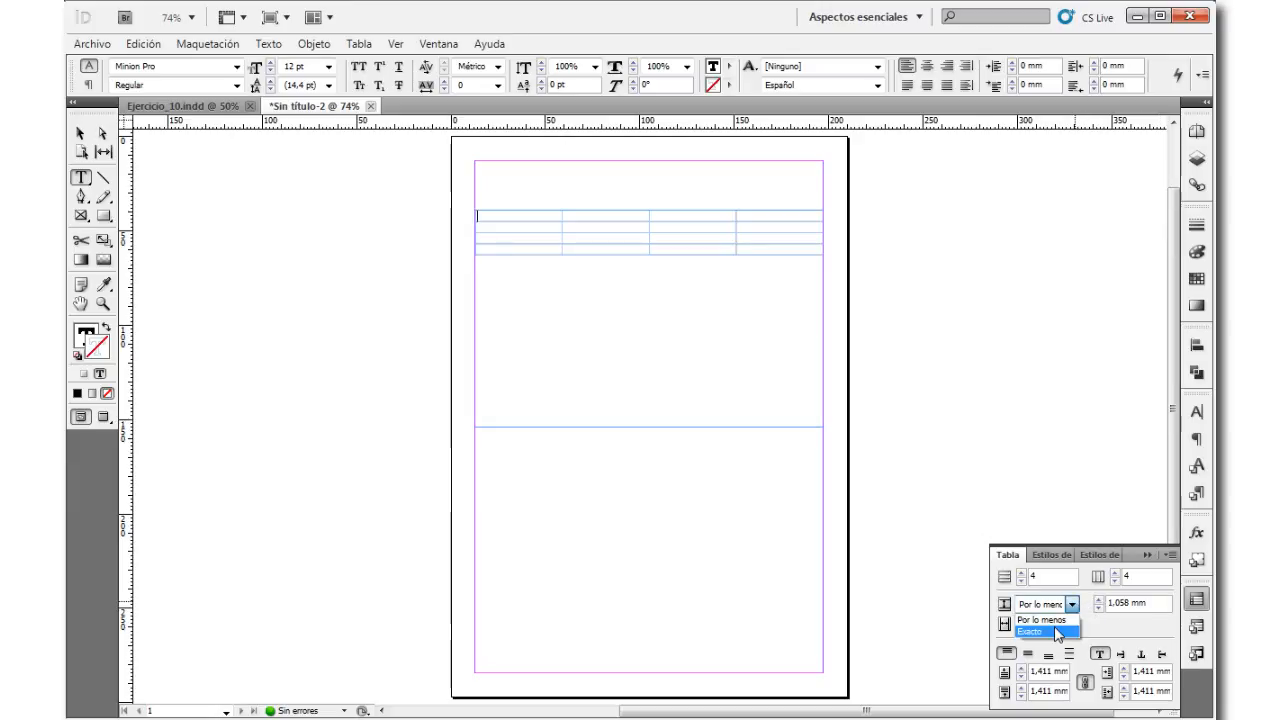
{"action": "left_click", "coordinate": [1053, 627]}
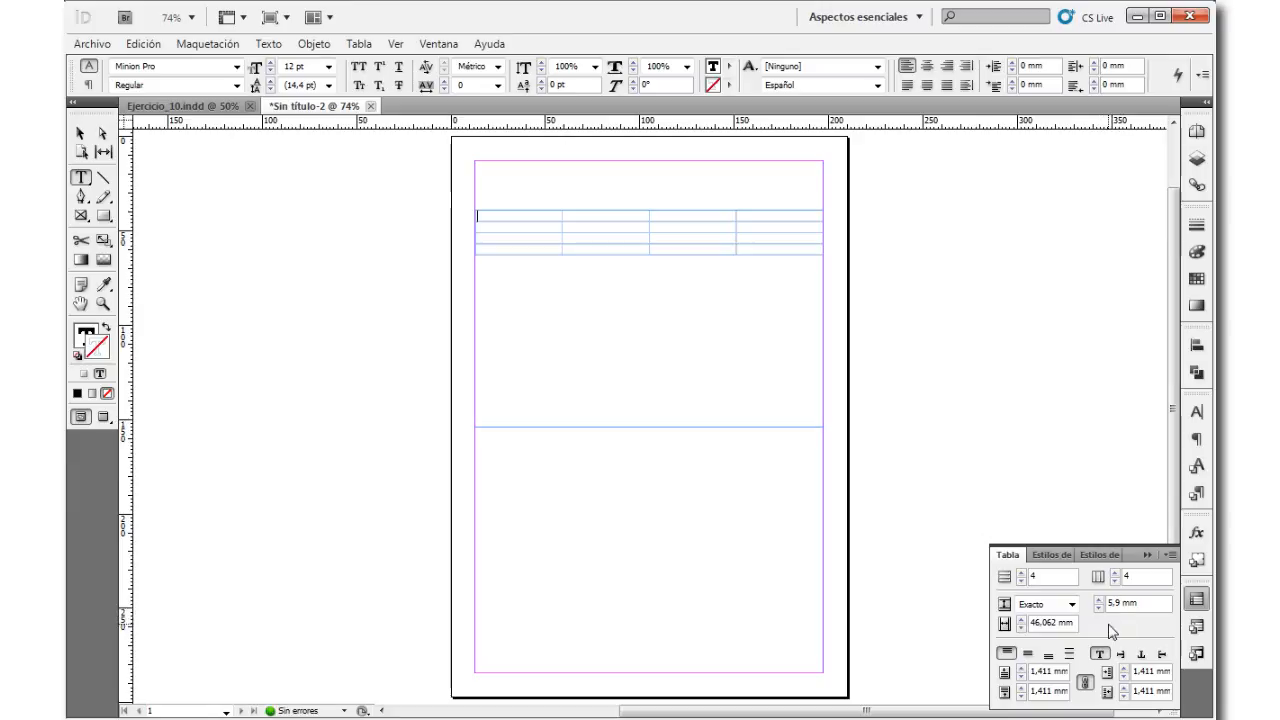
{"action": "left_click", "coordinate": [1071, 606]}
{"action": "left_click", "coordinate": [1050, 627]}
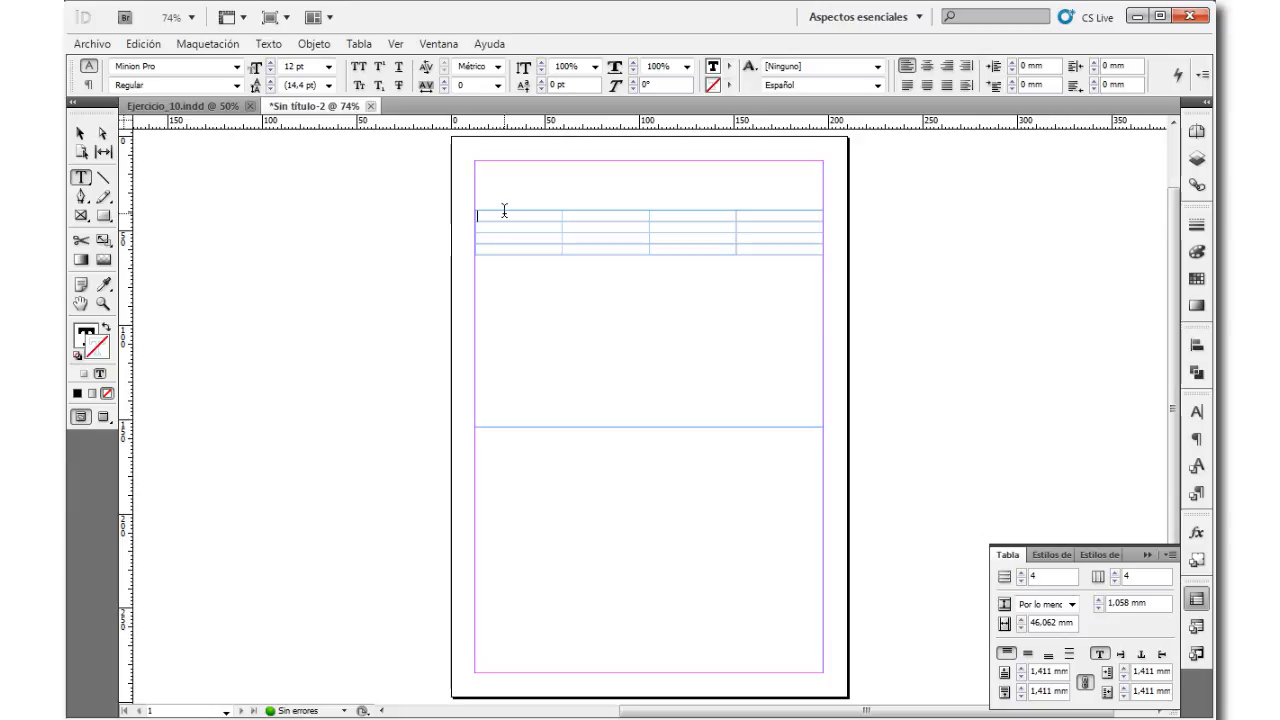
Step: Enter "Texto" in the table's first cell and set its font size to 60 pt
{"action": "type", "text": "Texto"}
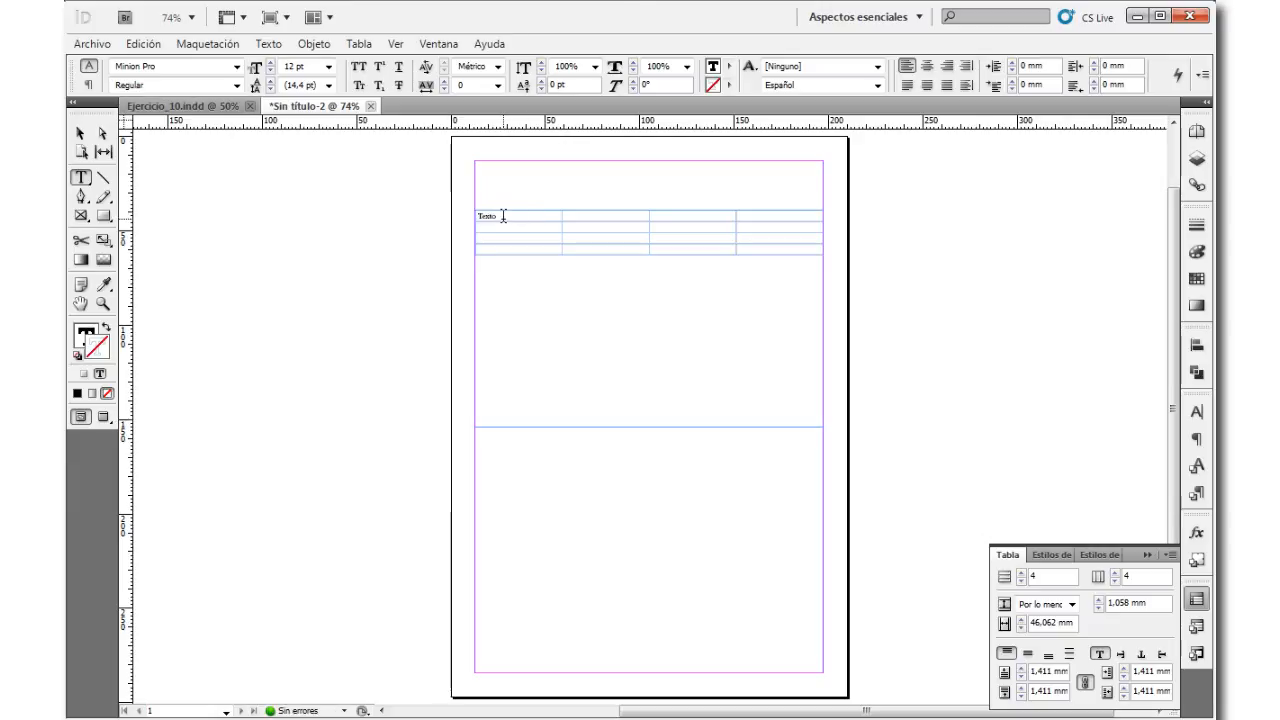
{"action": "left_click_drag", "start_coordinate": [498, 214], "coordinate": [476, 215]}
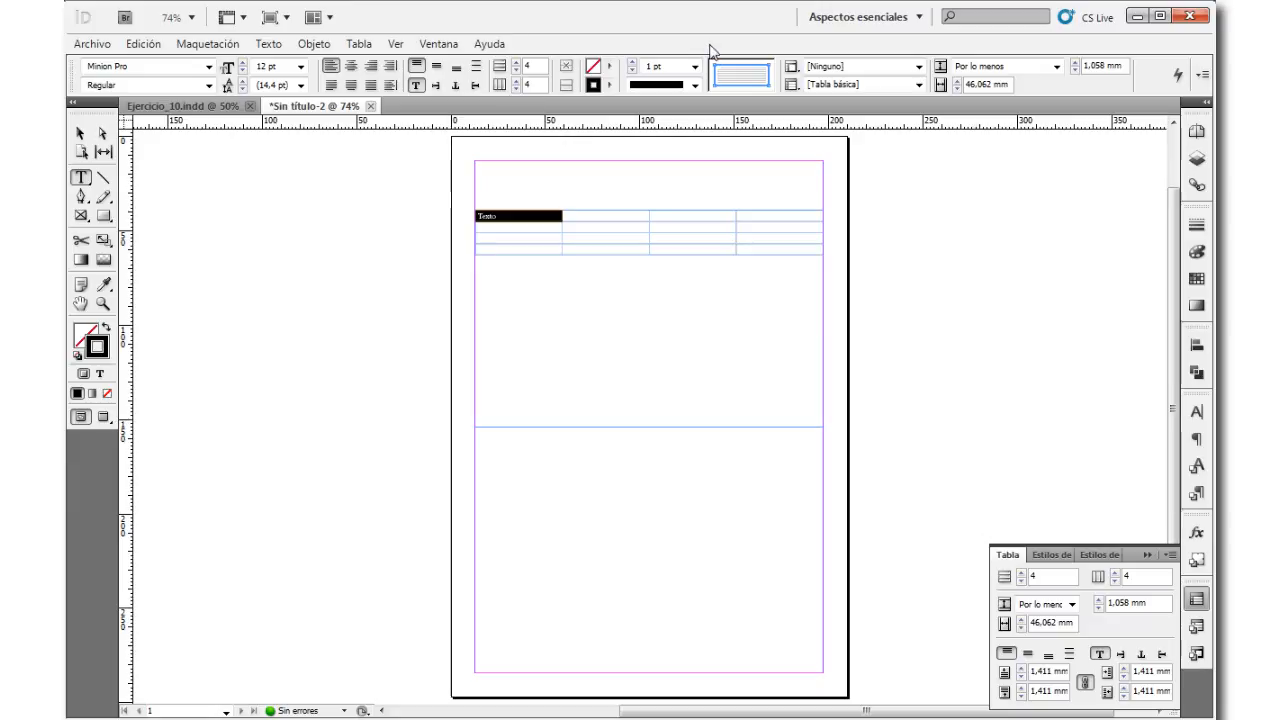
{"action": "left_click", "coordinate": [300, 66]}
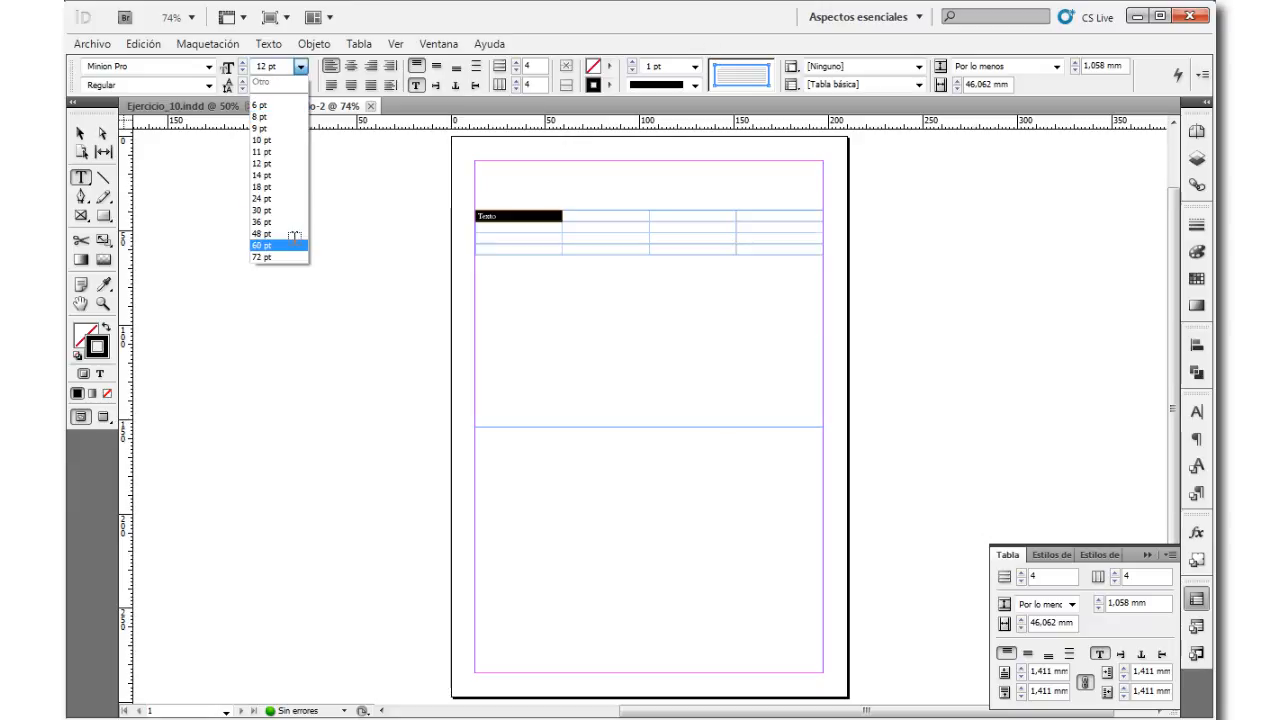
{"action": "left_click", "coordinate": [262, 245]}
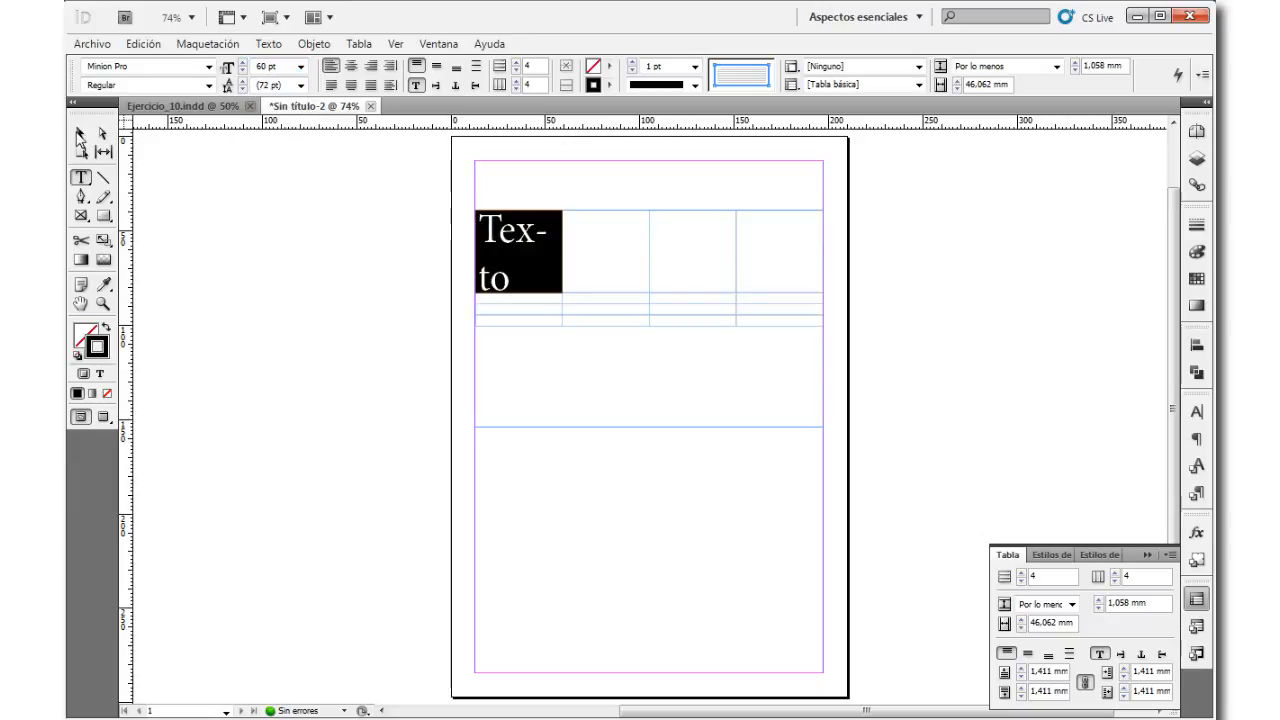
{"action": "left_click", "coordinate": [80, 133]}
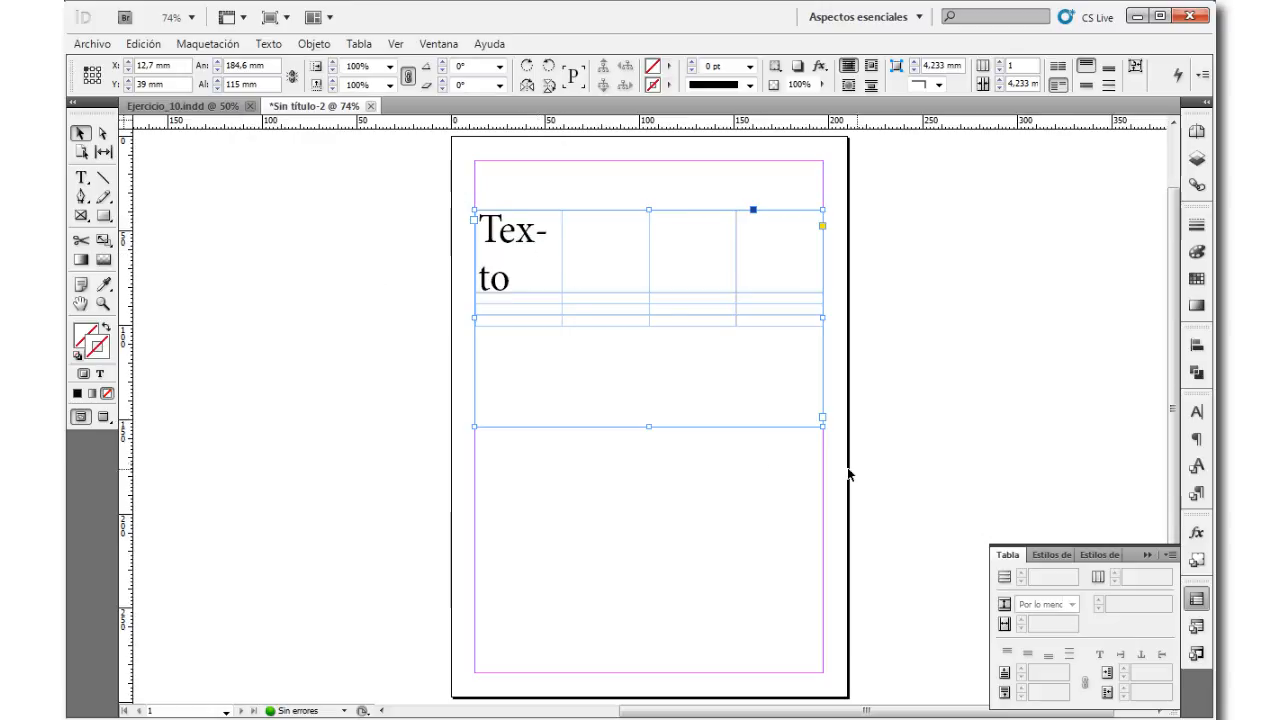
{"action": "left_click", "coordinate": [82, 177]}
{"action": "left_click", "coordinate": [556, 233]}
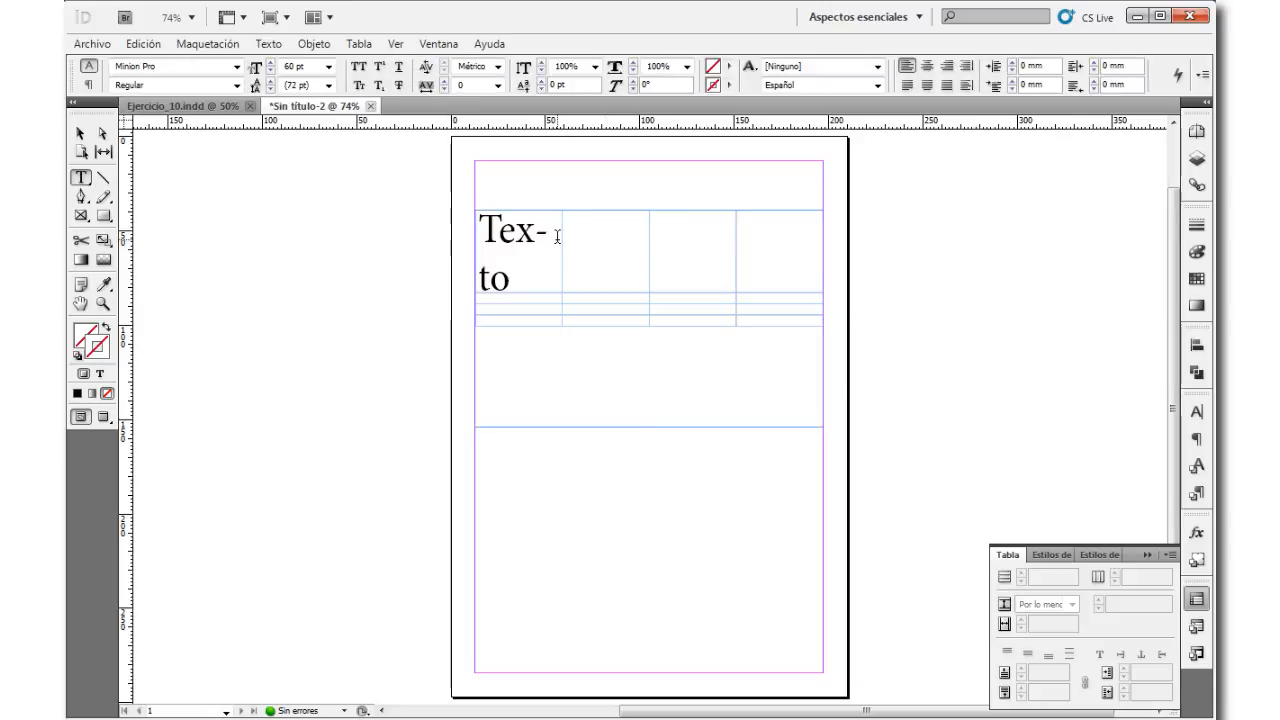
{"action": "double_click", "coordinate": [518, 238]}
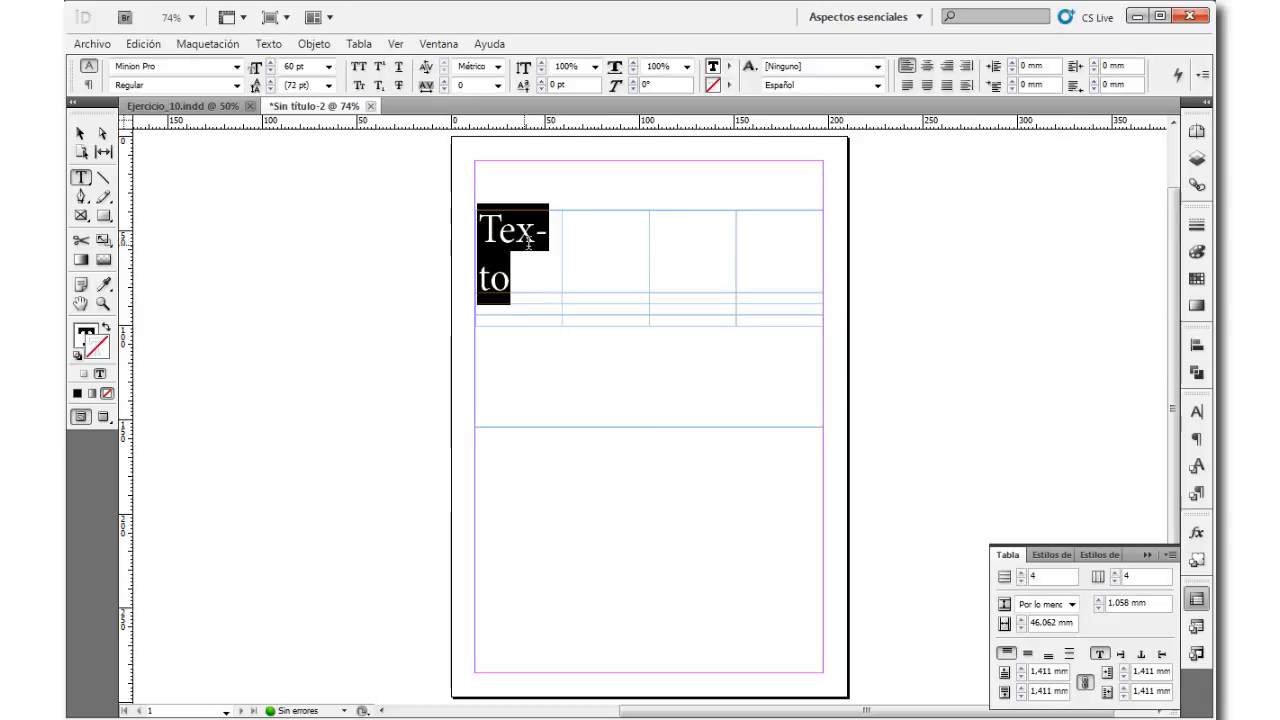
Step: Set the row height mode to Exacto for the first row, working from its second cell
{"action": "left_click", "coordinate": [586, 270]}
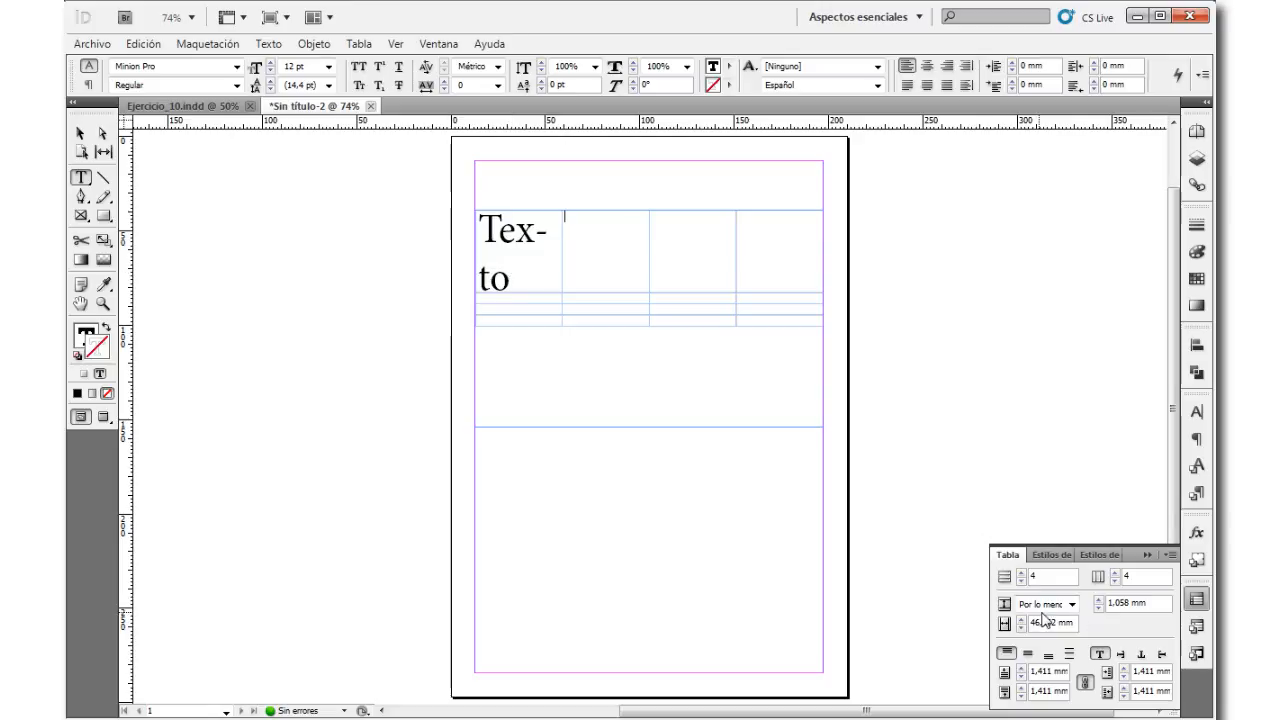
{"action": "left_click", "coordinate": [1072, 608]}
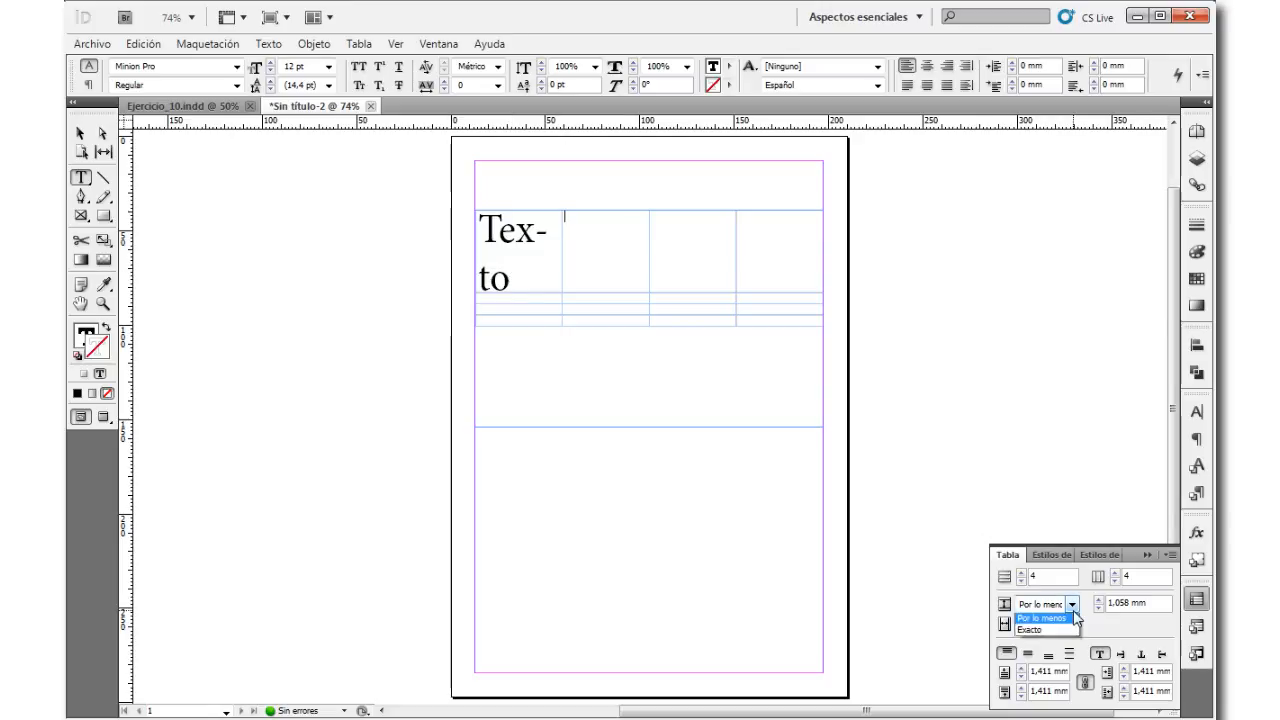
{"action": "left_click", "coordinate": [1049, 632]}
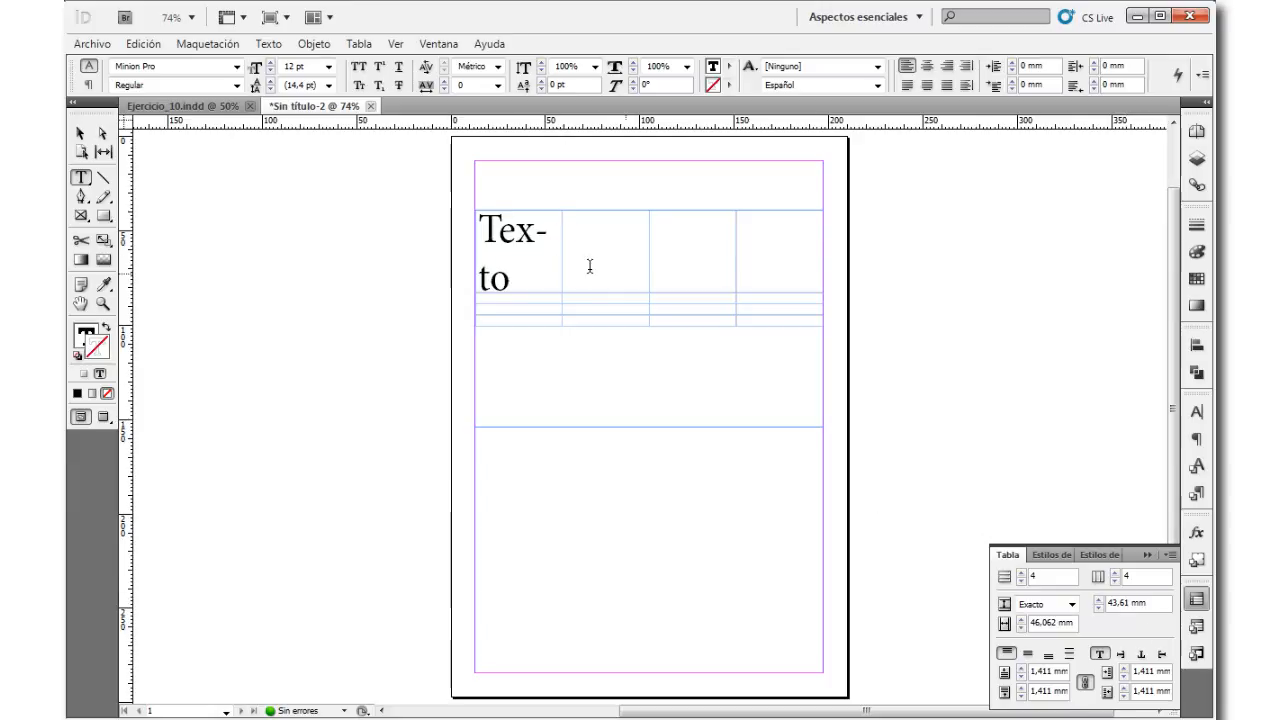
Step: Set the first row's height to 20 mm and switch its height mode to Por lo menos
{"action": "double_click", "coordinate": [1125, 603]}
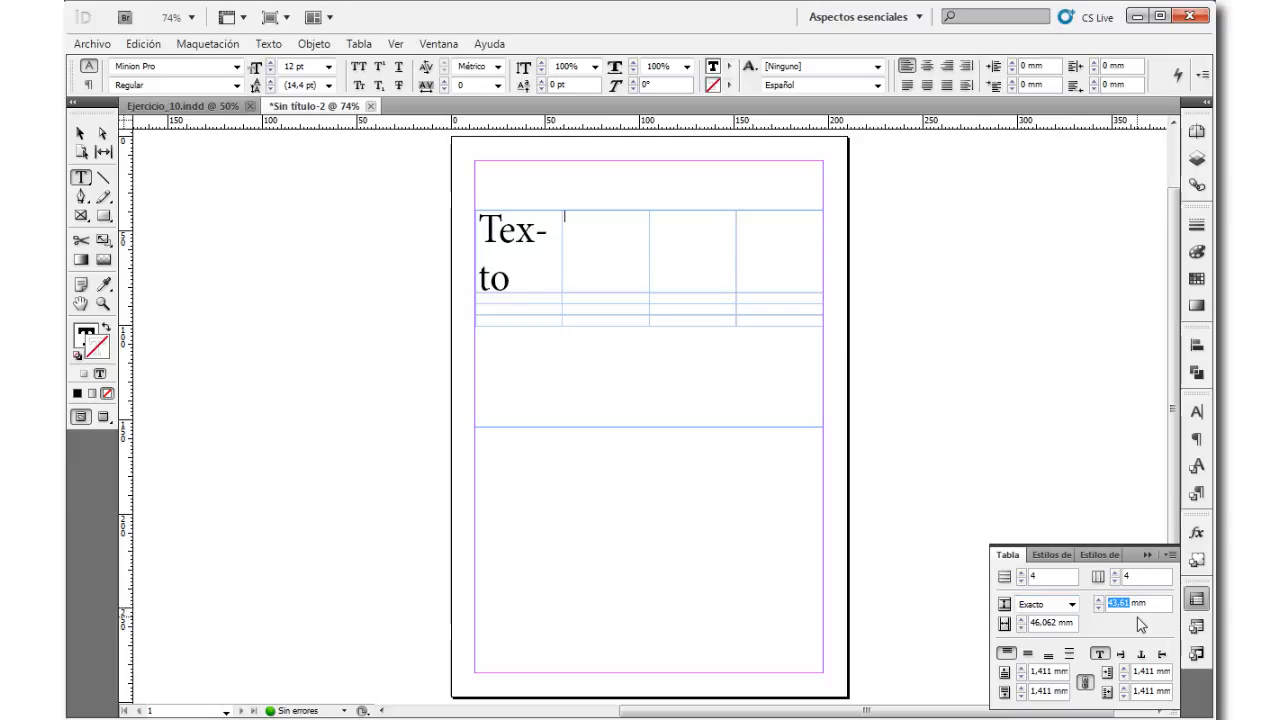
{"action": "type", "text": "20"}
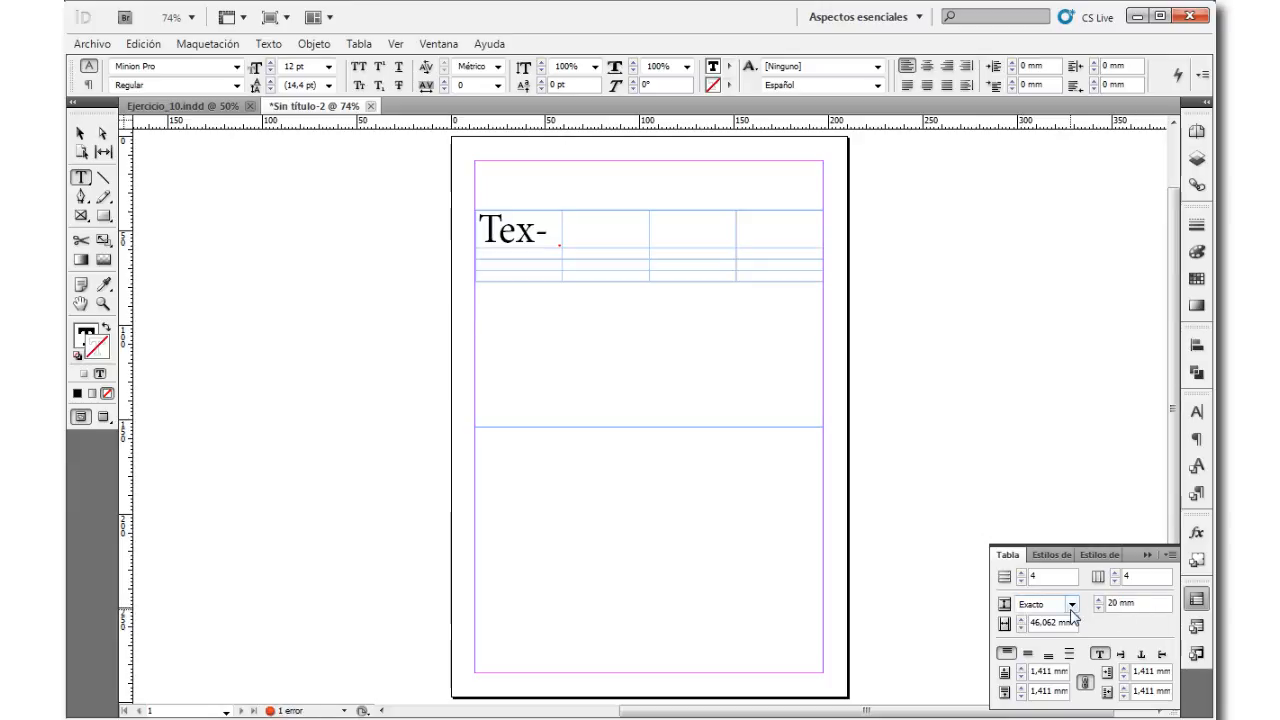
{"action": "left_click", "coordinate": [621, 213]}
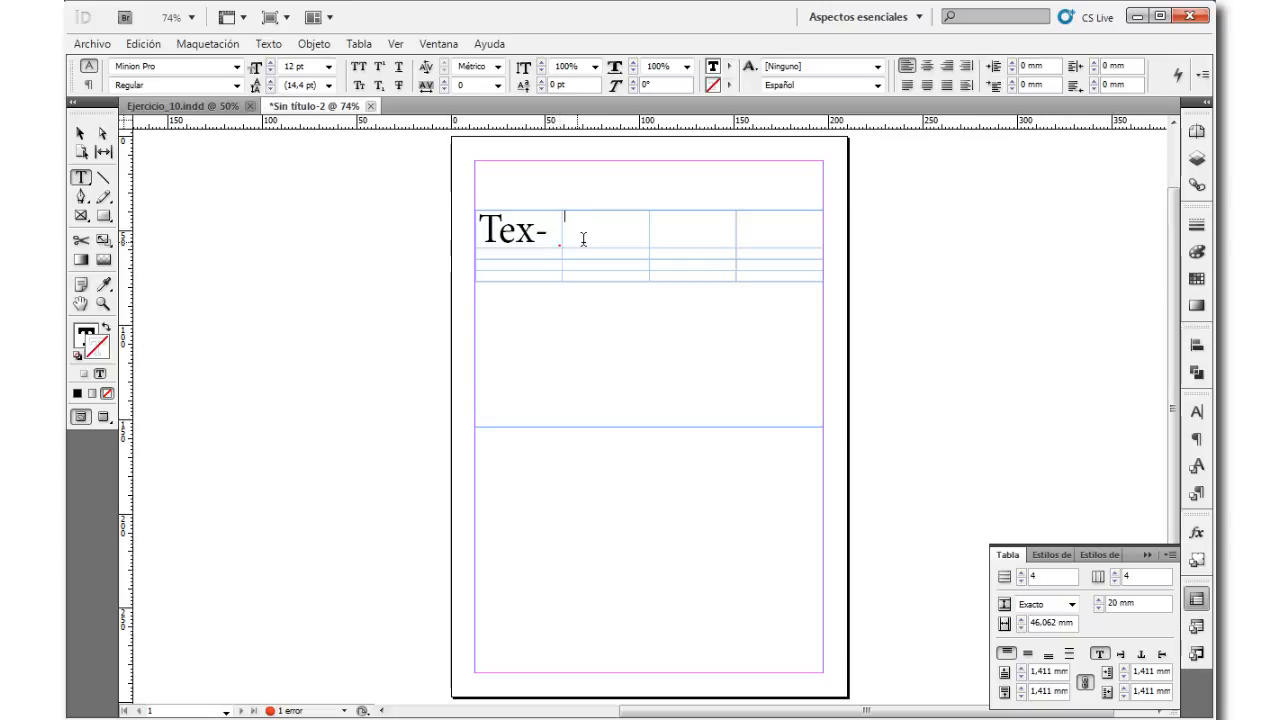
{"action": "left_click", "coordinate": [1071, 604]}
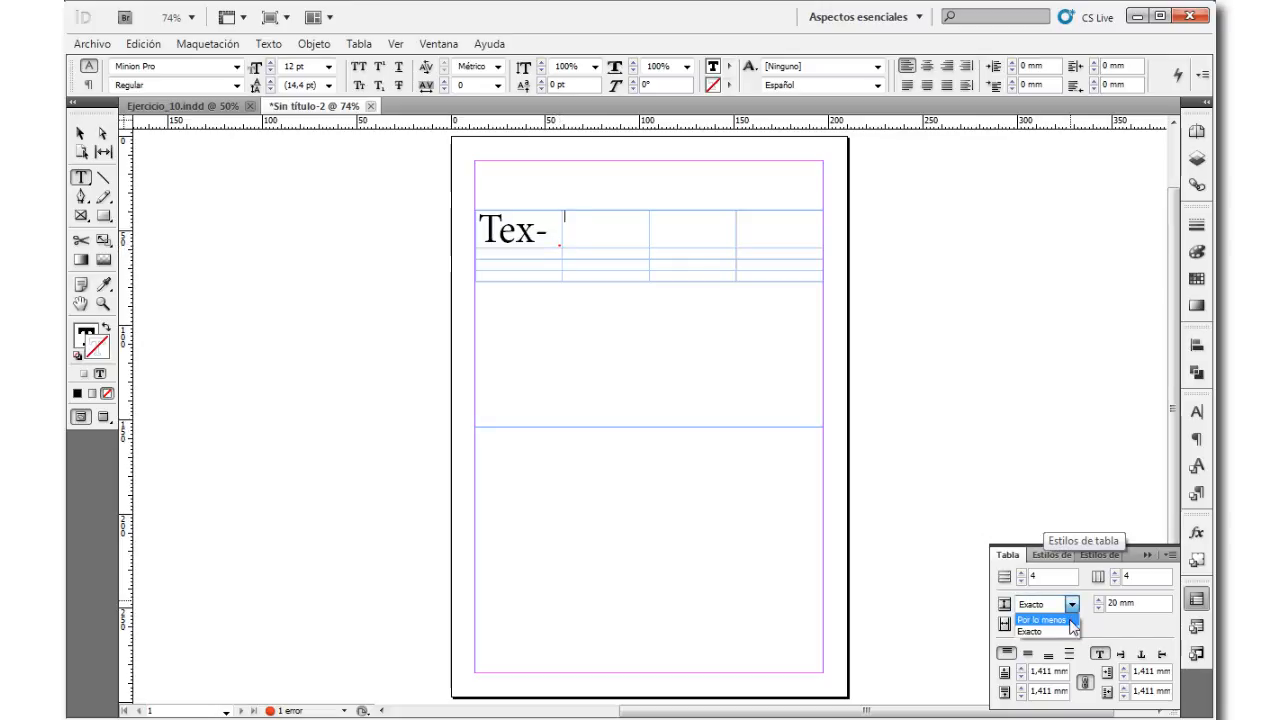
{"action": "left_click", "coordinate": [1066, 620]}
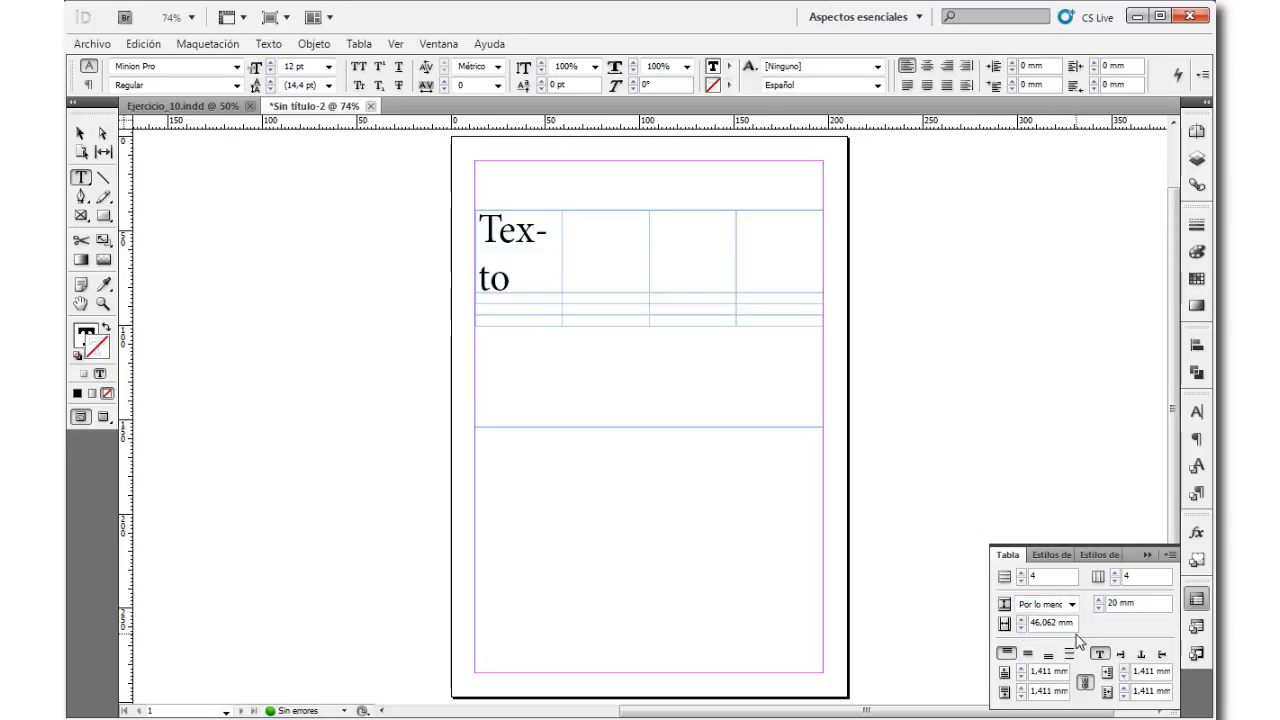
Step: Set the second column's width to 49 mm and freely enlarge the first column and the two lowest rows by their borders
{"action": "left_click", "coordinate": [1022, 619]}
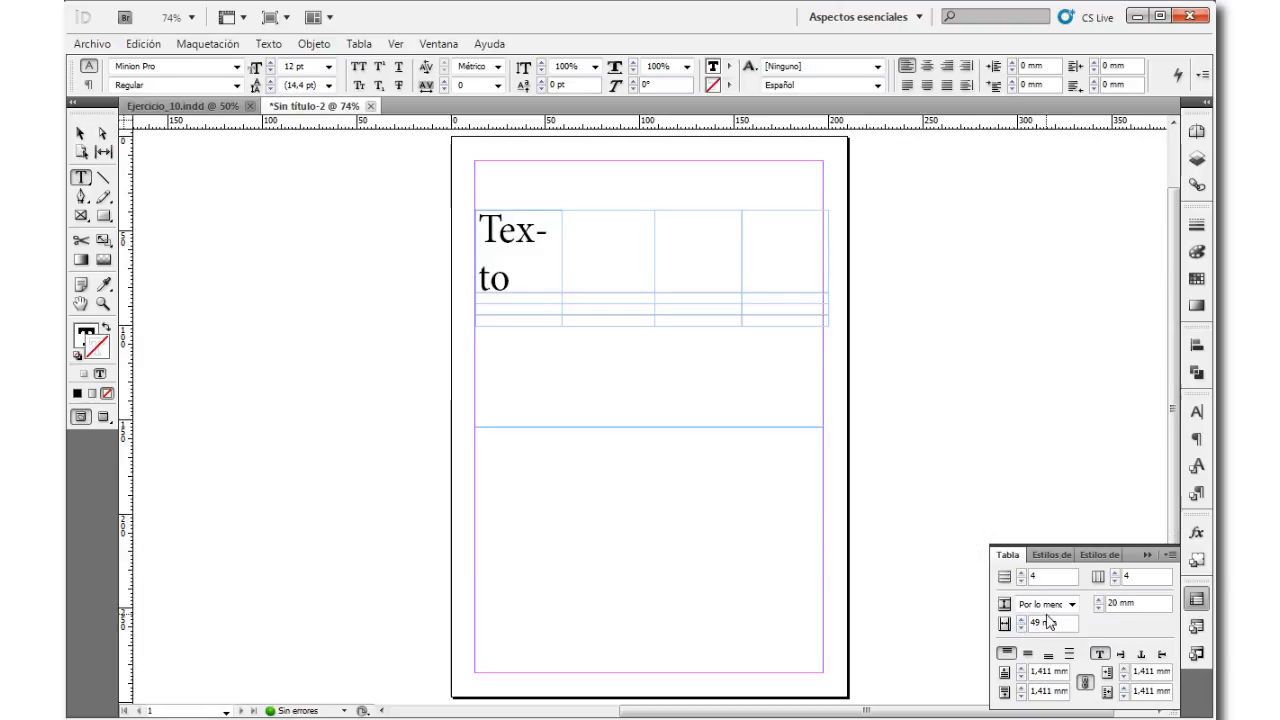
{"action": "double_click", "coordinate": [1036, 622]}
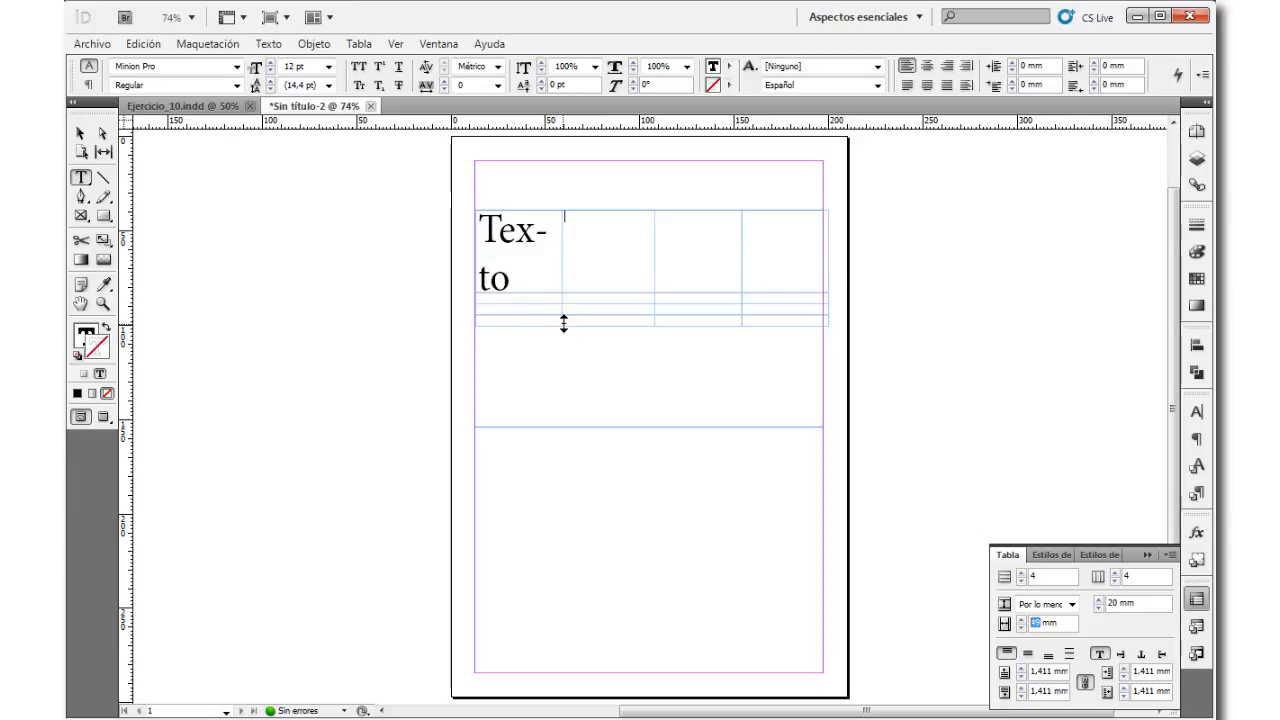
{"action": "left_click_drag", "start_coordinate": [557, 324], "coordinate": [543, 371]}
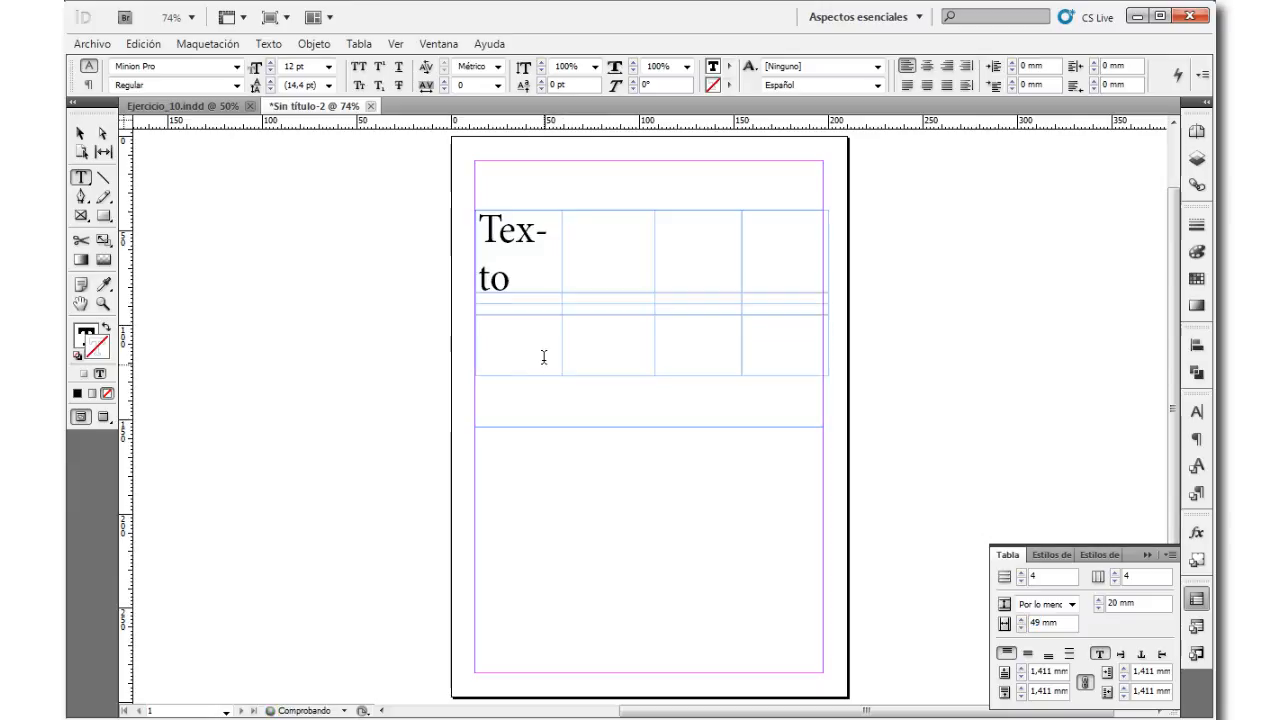
{"action": "left_click_drag", "start_coordinate": [541, 314], "coordinate": [597, 334]}
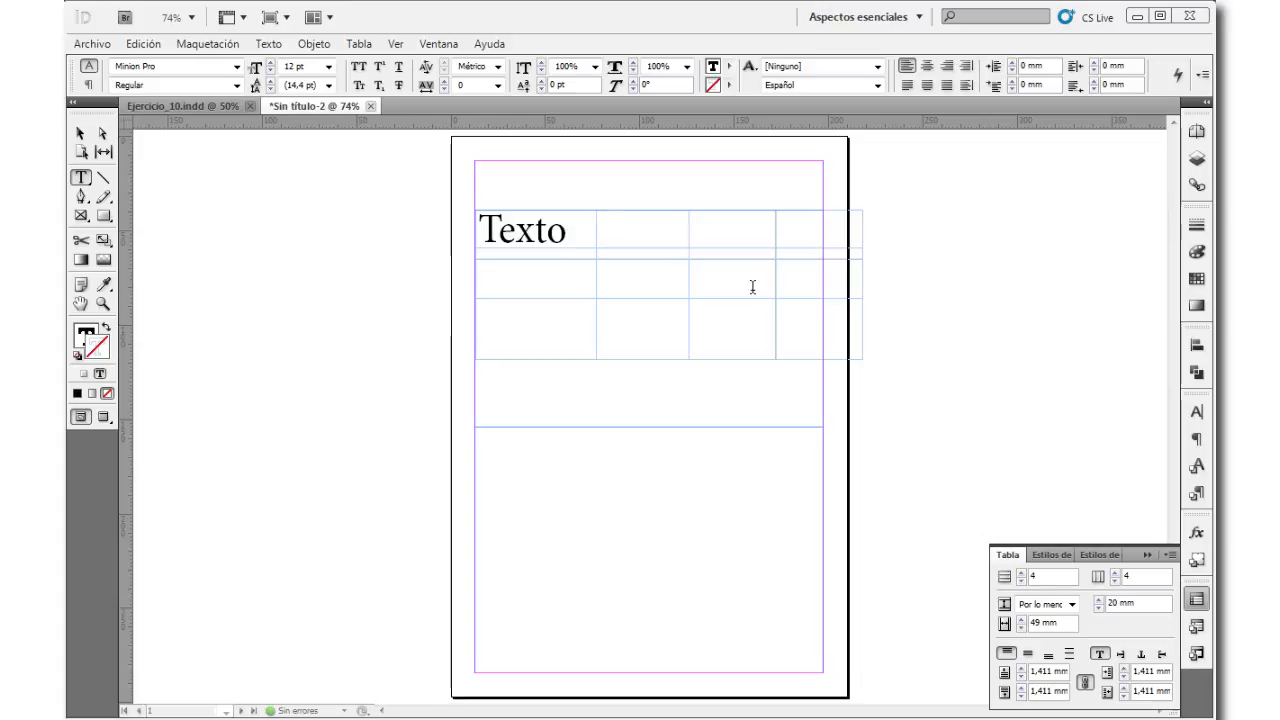
Step: Enter three lines of "texto" in the first row's second cell and justify them vertically, after trying centre and bottom alignment
{"action": "left_click", "coordinate": [1028, 654]}
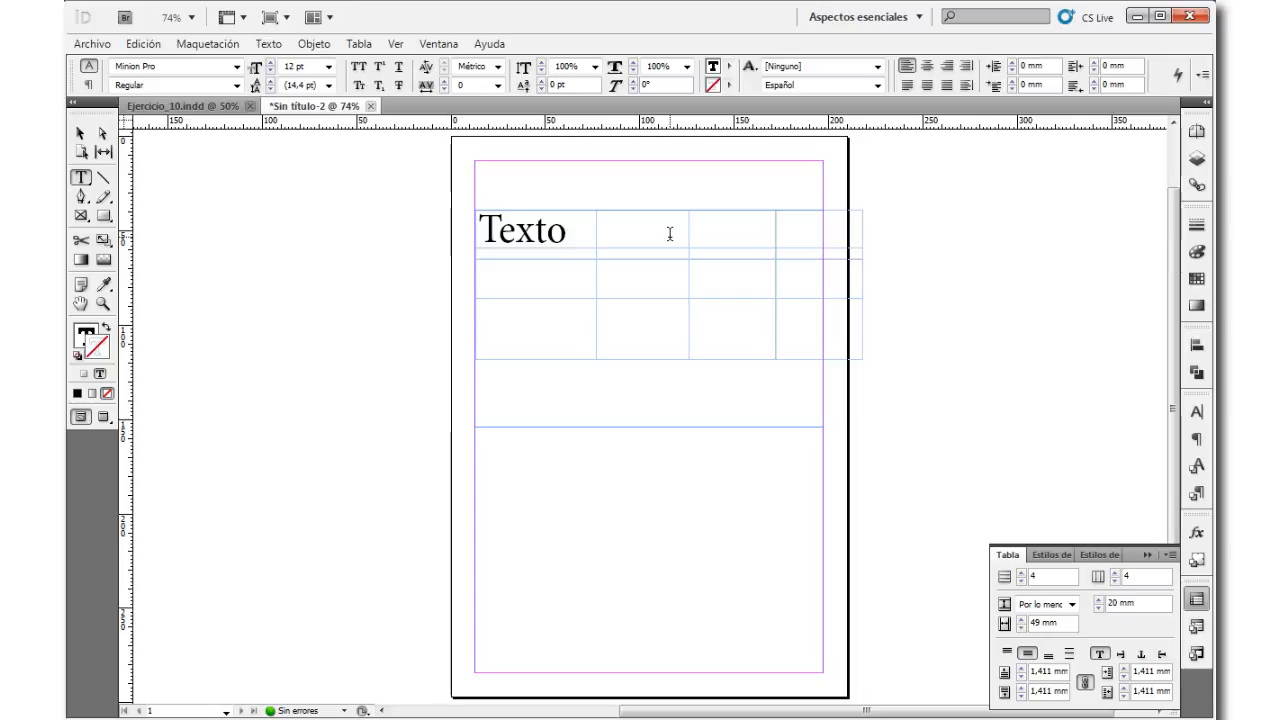
{"action": "left_click", "coordinate": [1049, 654]}
{"action": "type", "text": "to "}
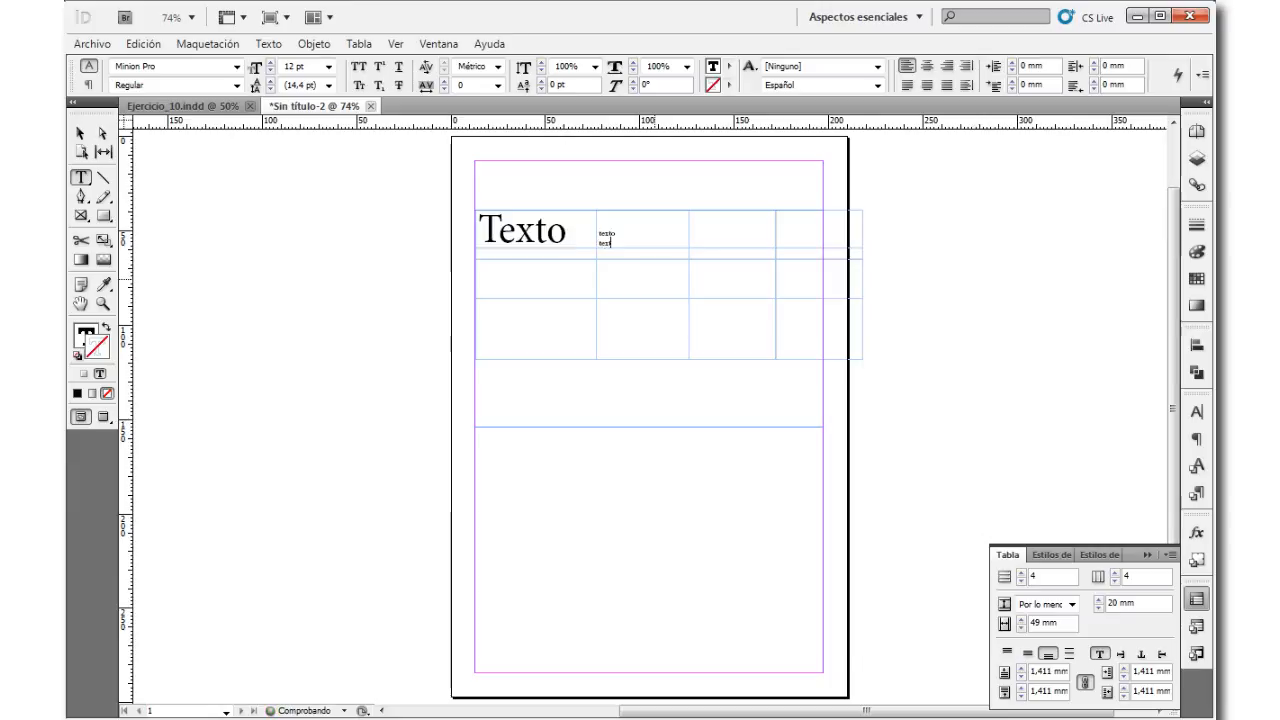
{"action": "type", "text": "texto"}
{"action": "key", "text": "Return"}
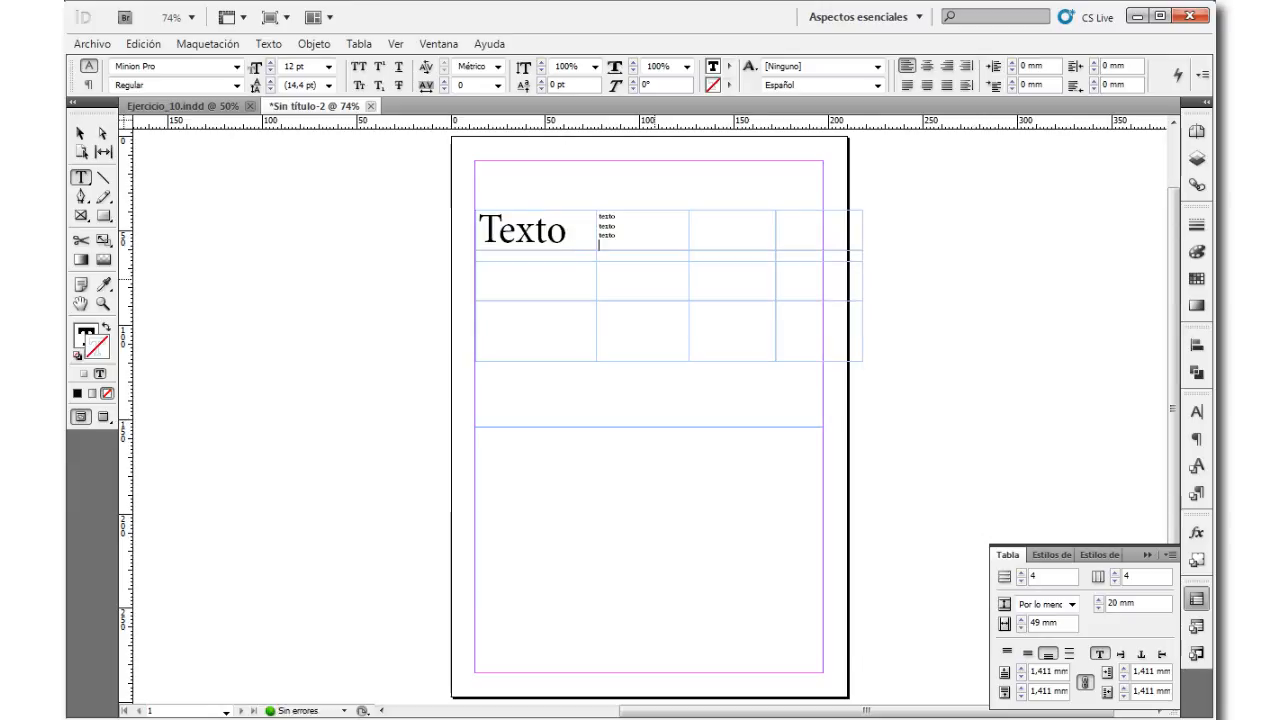
{"action": "key", "text": "BackSpace"}
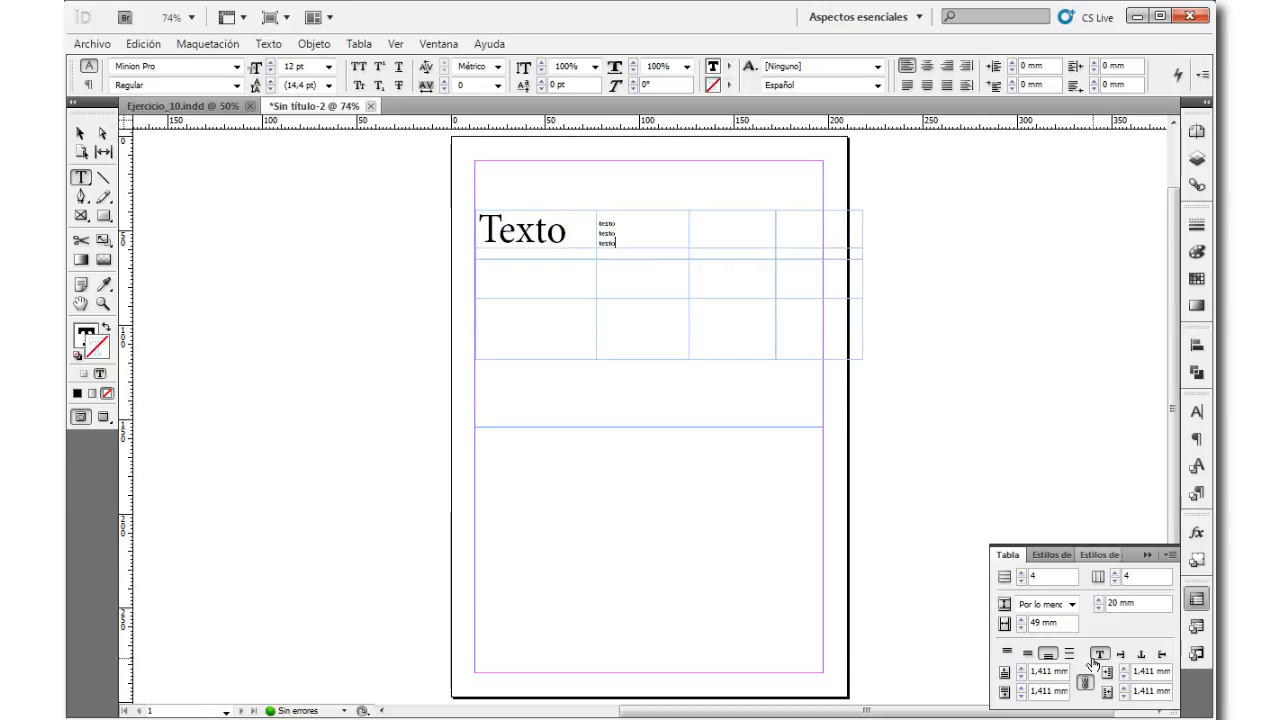
{"action": "left_click", "coordinate": [1070, 654]}
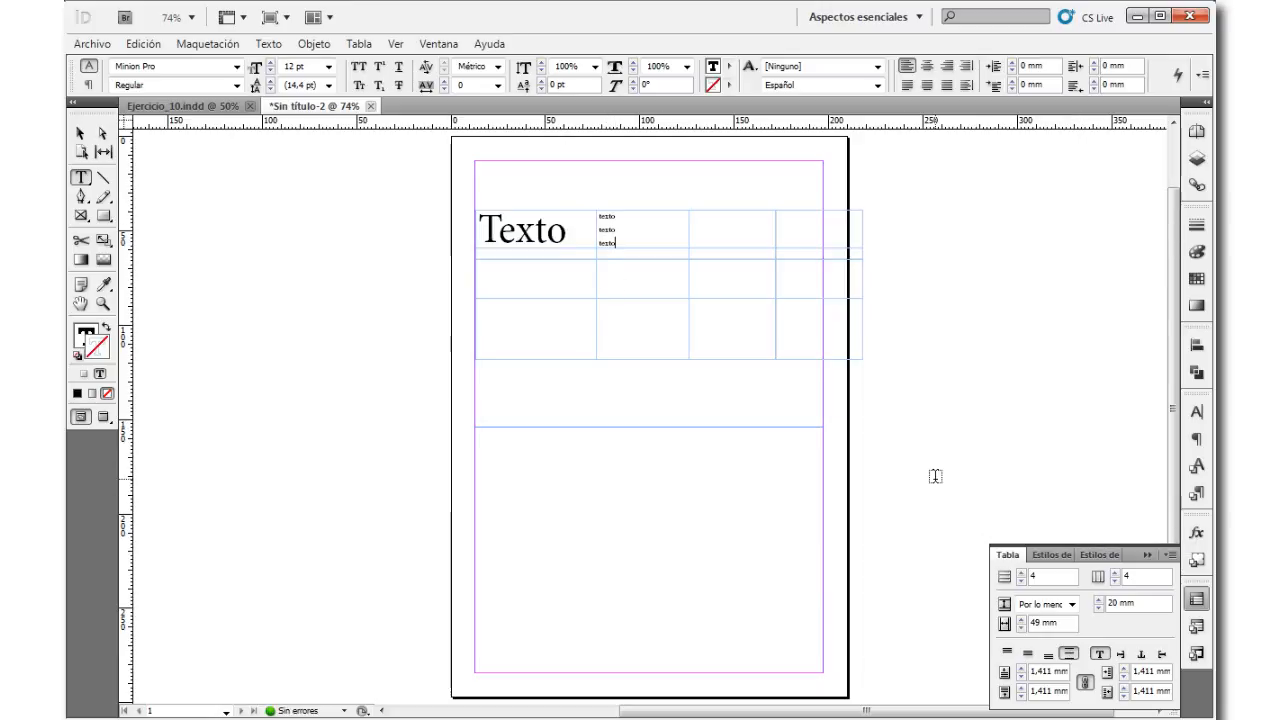
Step: Try rotating the second cell's text by 90°, 180° and 270°, and return it to 0°
{"action": "left_click", "coordinate": [1119, 655]}
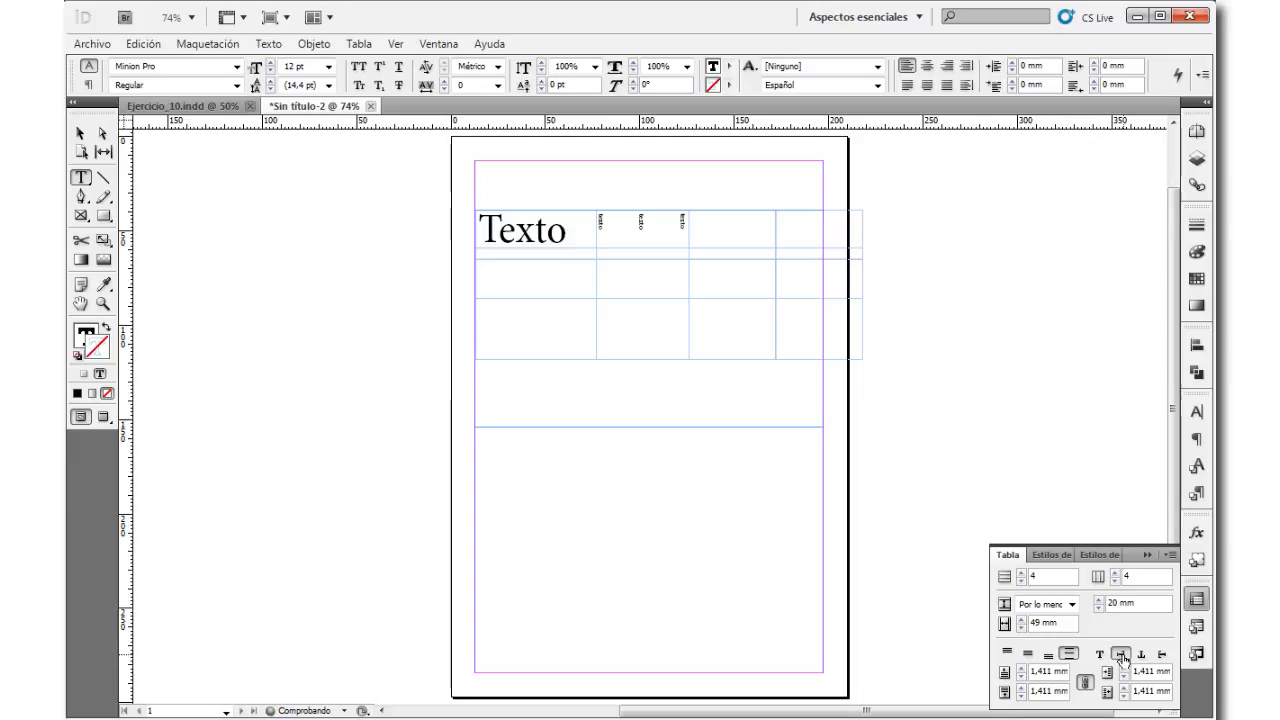
{"action": "left_click", "coordinate": [1140, 656]}
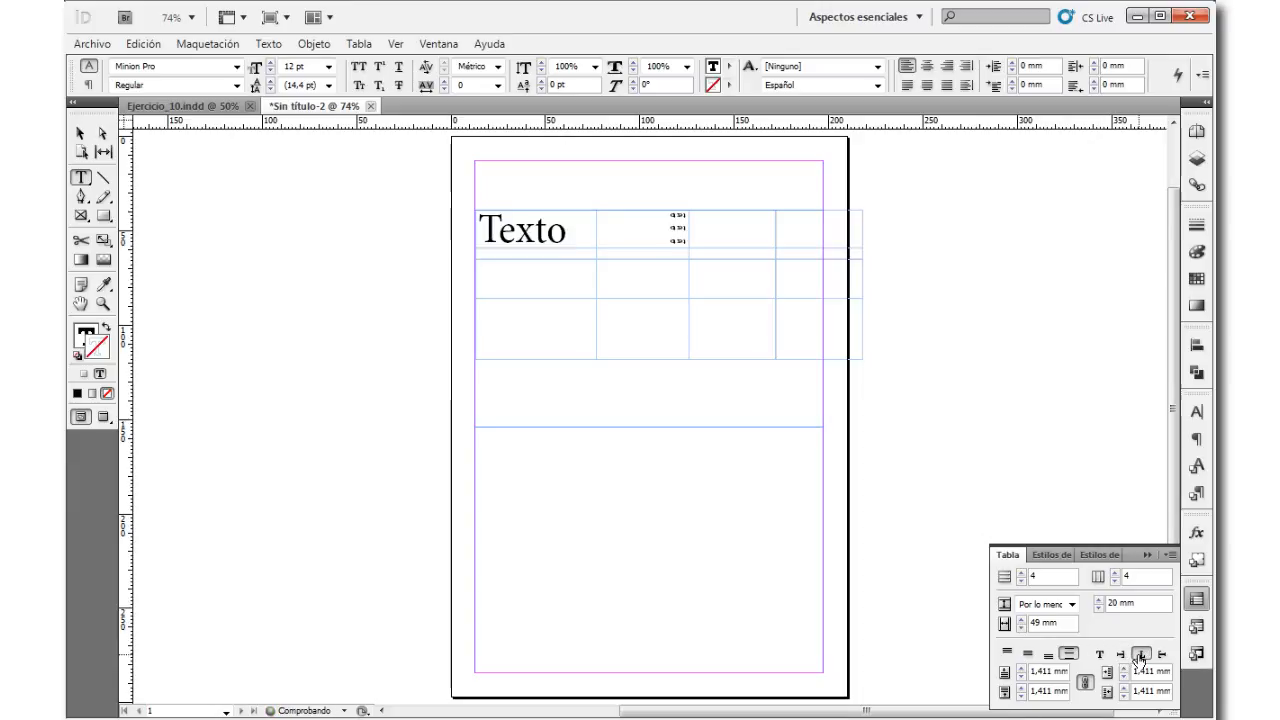
{"action": "left_click", "coordinate": [1161, 655]}
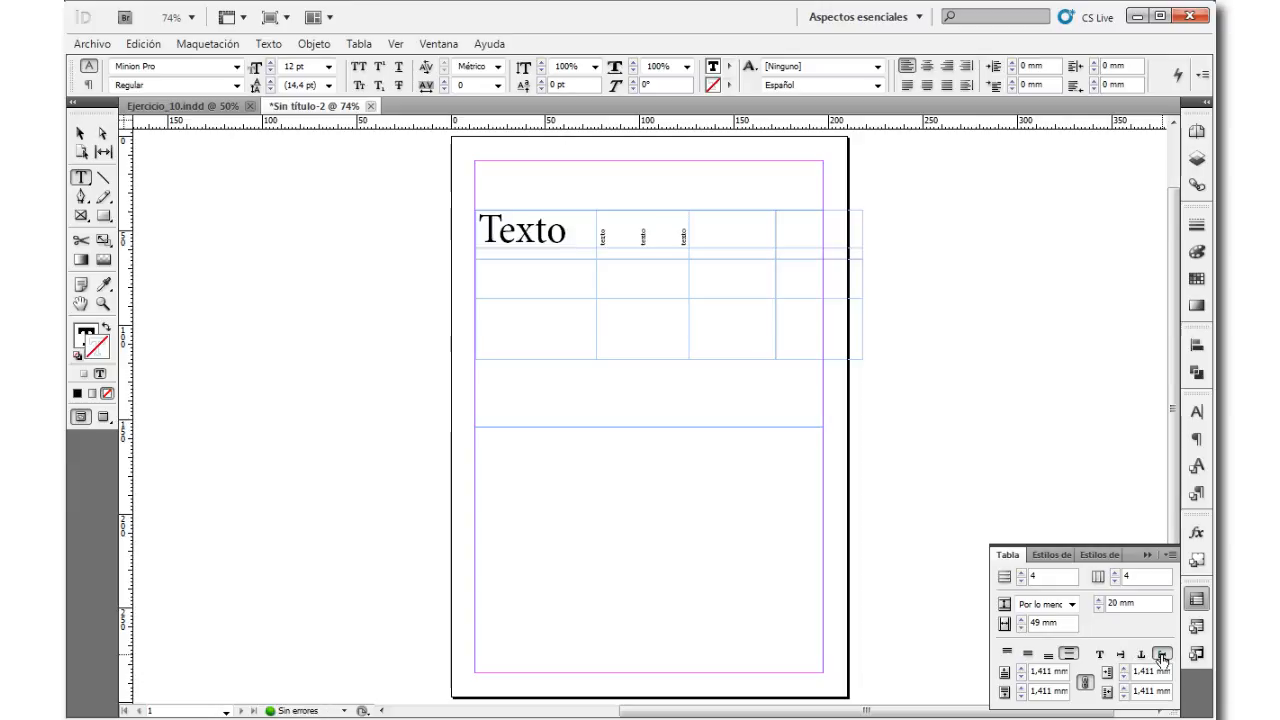
{"action": "left_click", "coordinate": [1143, 655]}
{"action": "left_click", "coordinate": [1101, 655]}
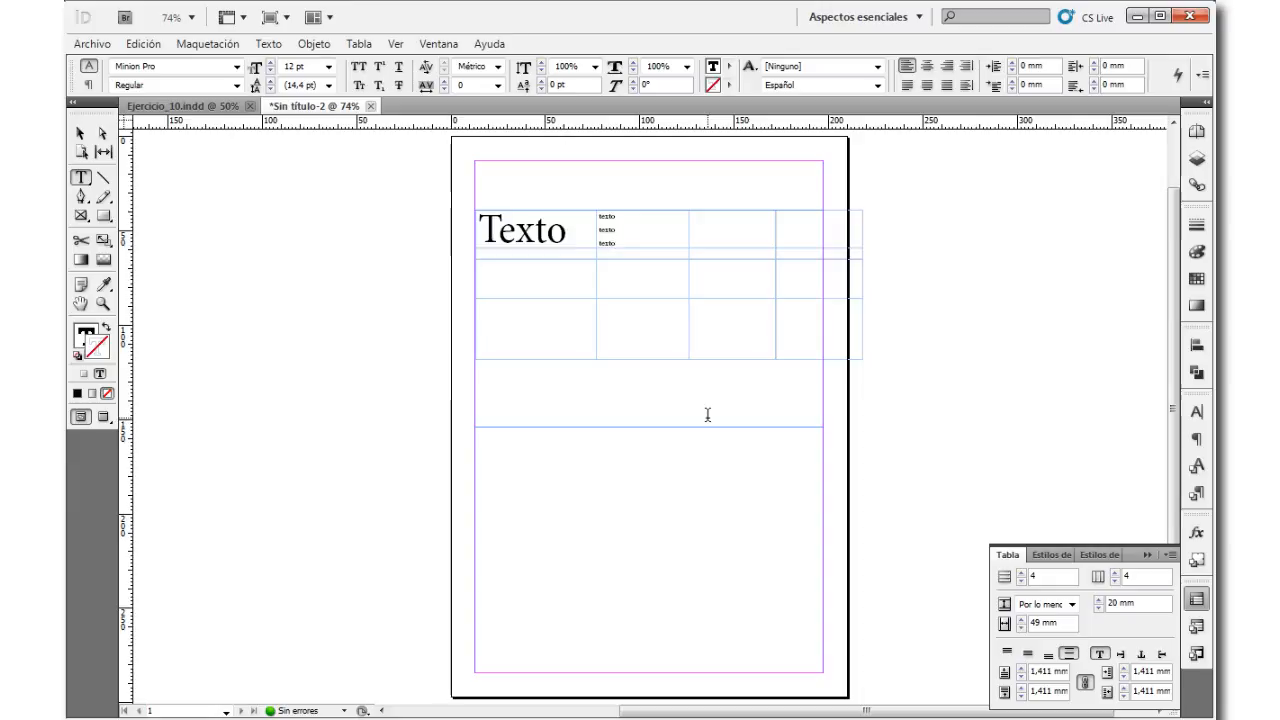
Step: View the table in the Previsualizar screen mode and return to the Normal screen mode
{"action": "left_click", "coordinate": [715, 306]}
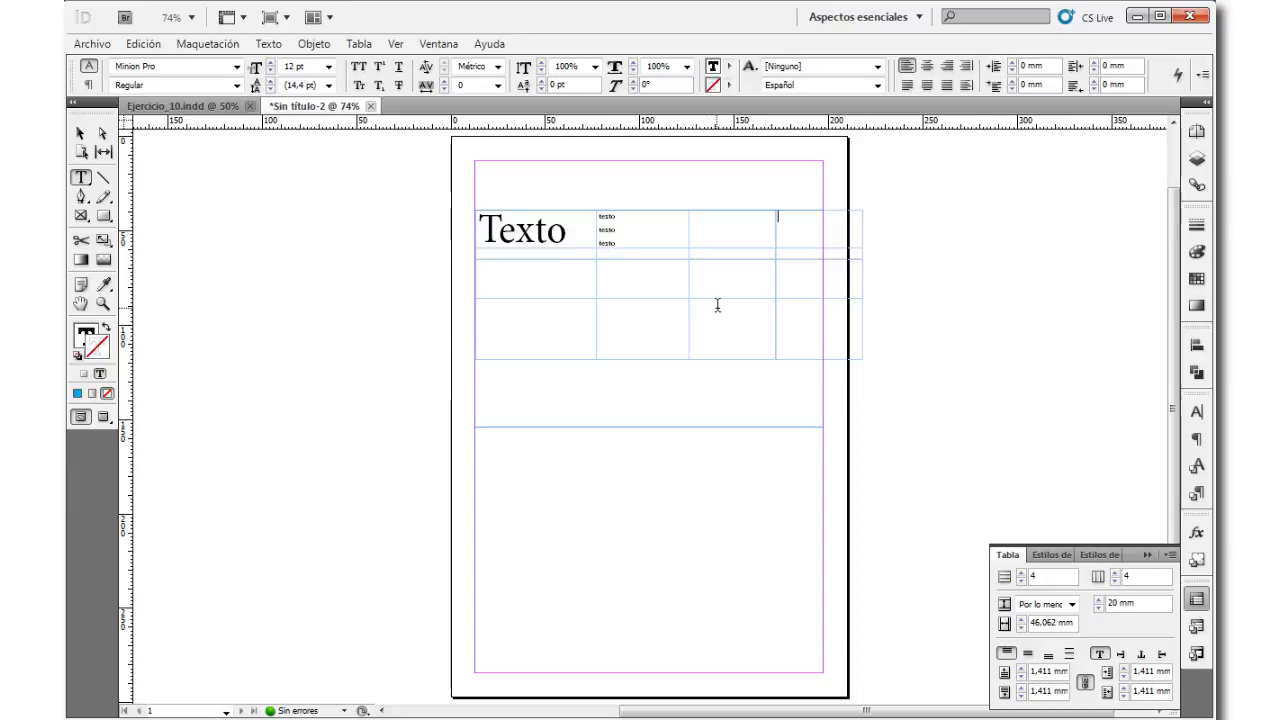
{"action": "left_click", "coordinate": [395, 44]}
{"action": "mouse_move", "coordinate": [512, 293]}
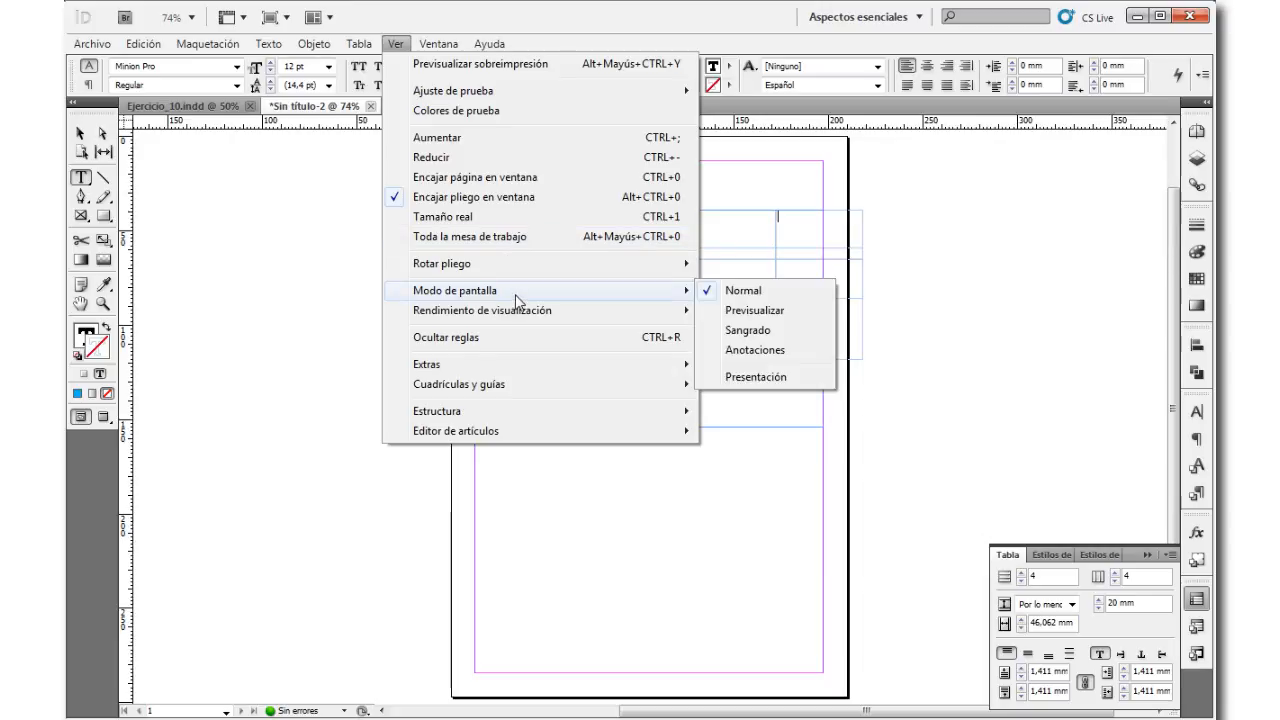
{"action": "left_click", "coordinate": [745, 310]}
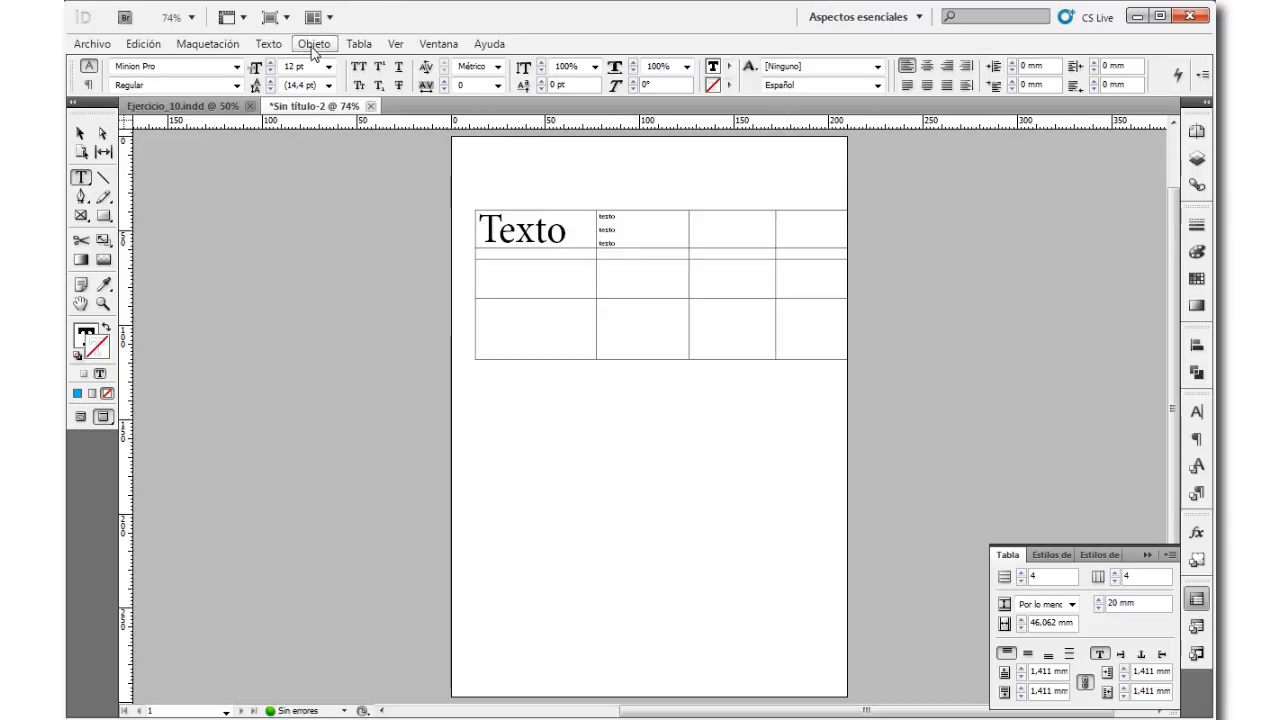
{"action": "left_click", "coordinate": [359, 44]}
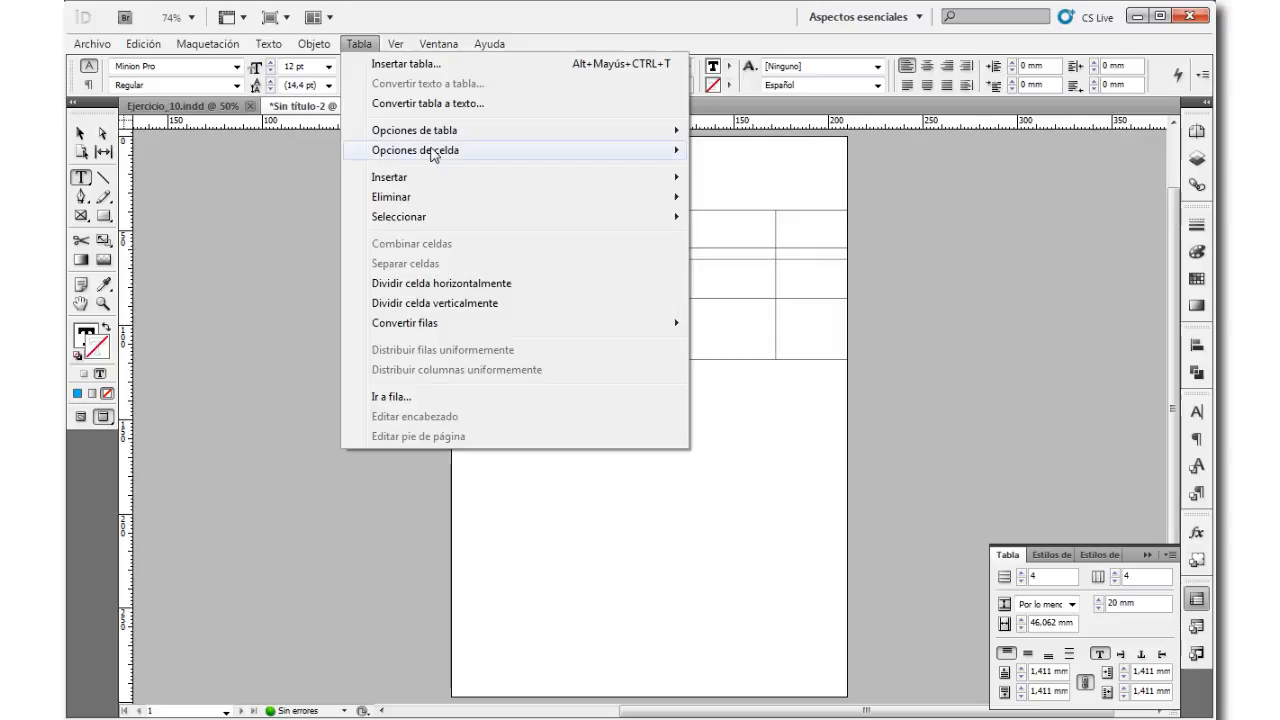
{"action": "mouse_move", "coordinate": [395, 44]}
{"action": "mouse_move", "coordinate": [510, 292]}
{"action": "left_click", "coordinate": [742, 291]}
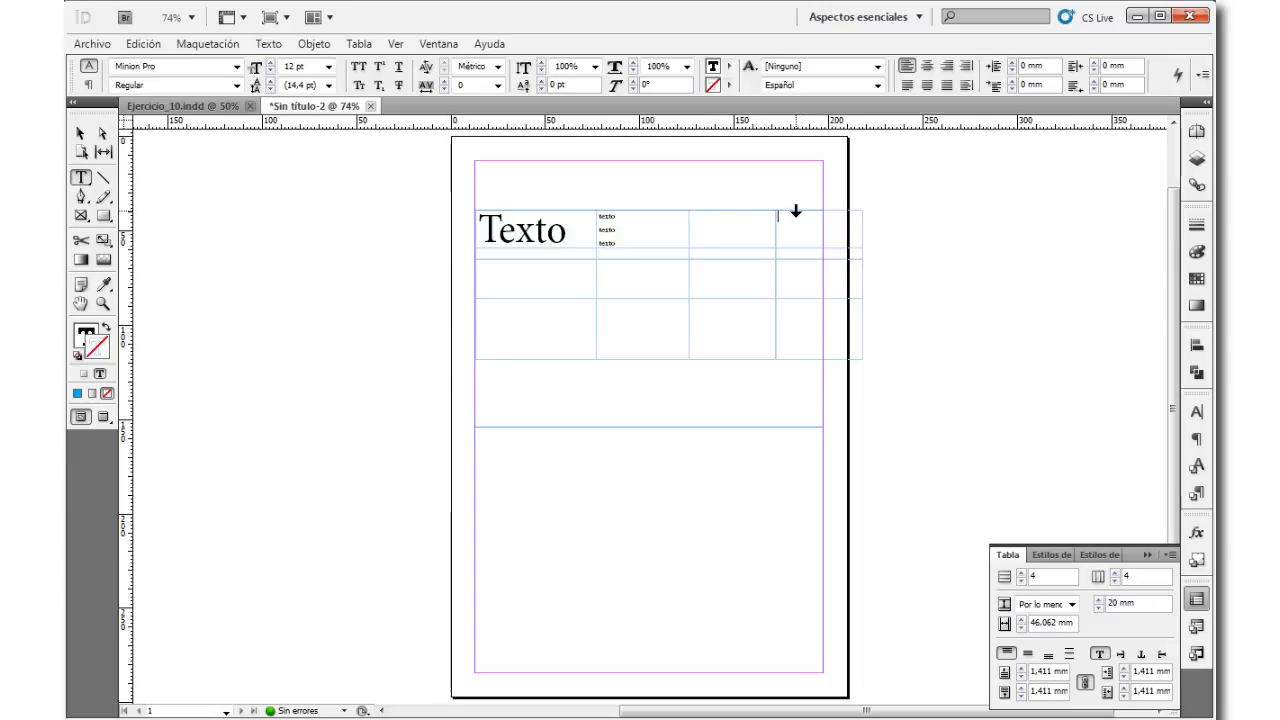
Step: Fill the entire first row of the table with the C=100 M=0 Y=0 K=0 swatch and deselect the row
{"action": "left_click", "coordinate": [725, 211]}
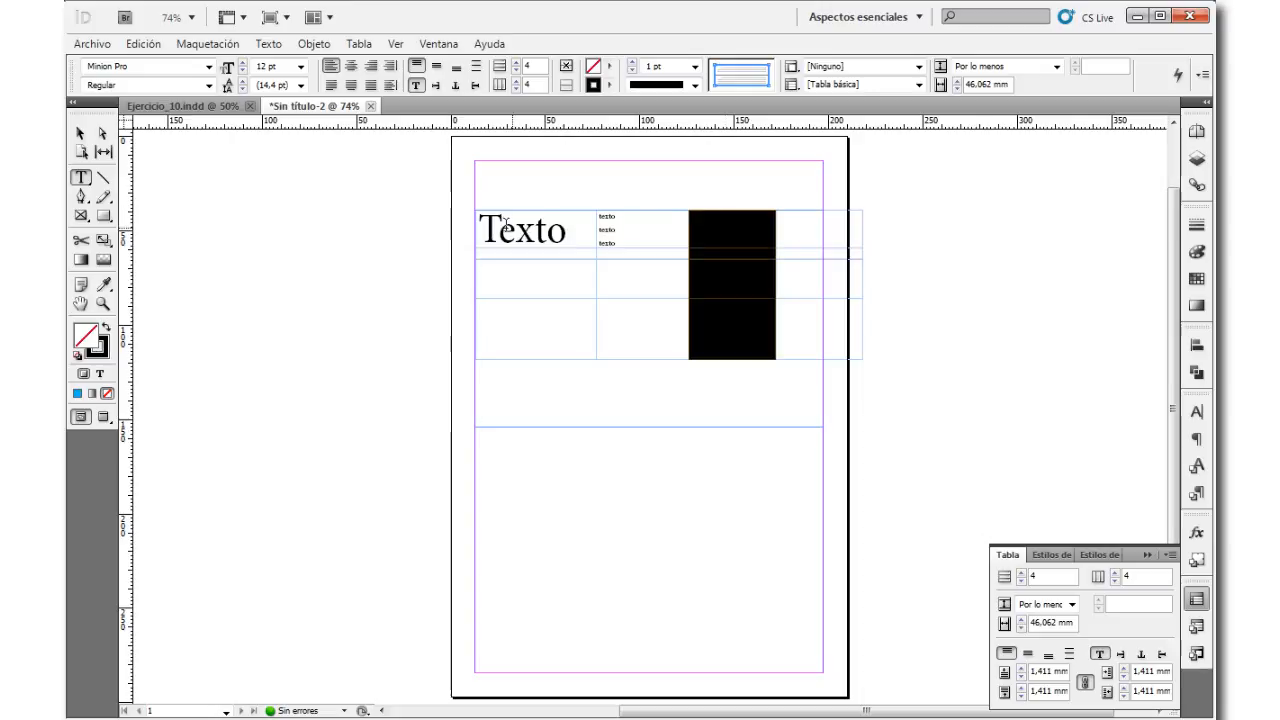
{"action": "left_click", "coordinate": [476, 230]}
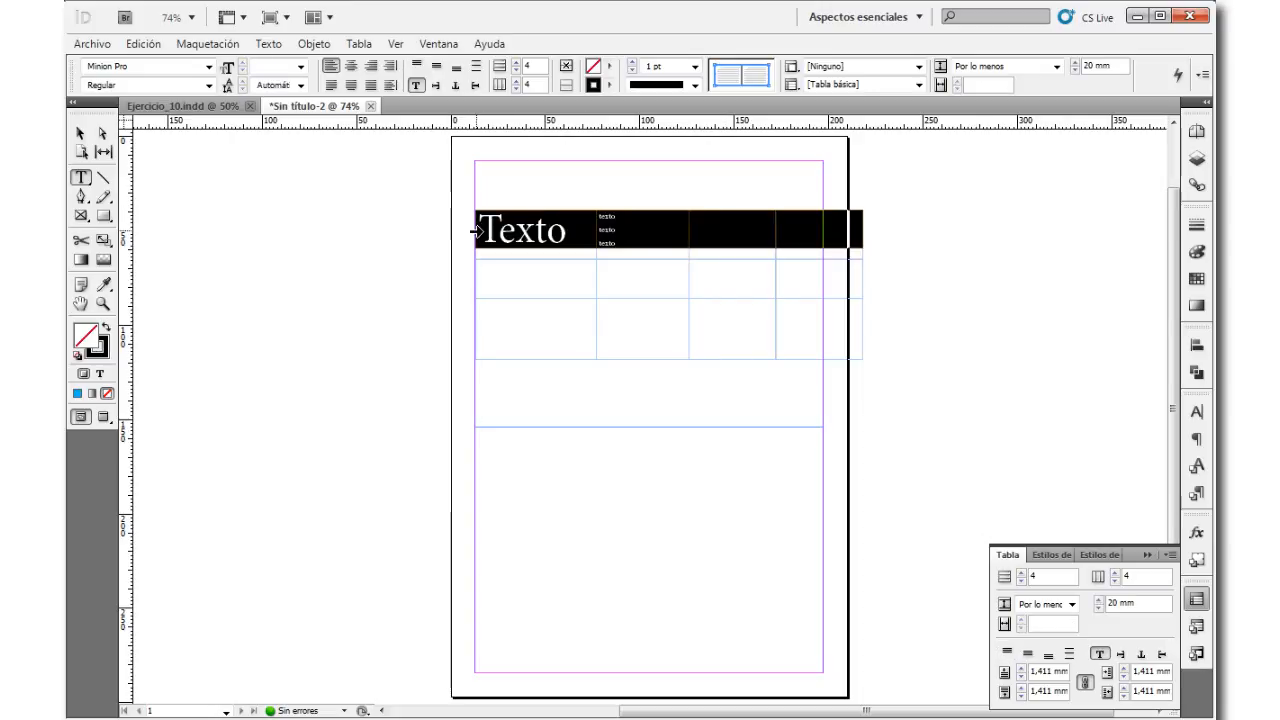
{"action": "left_click", "coordinate": [609, 68]}
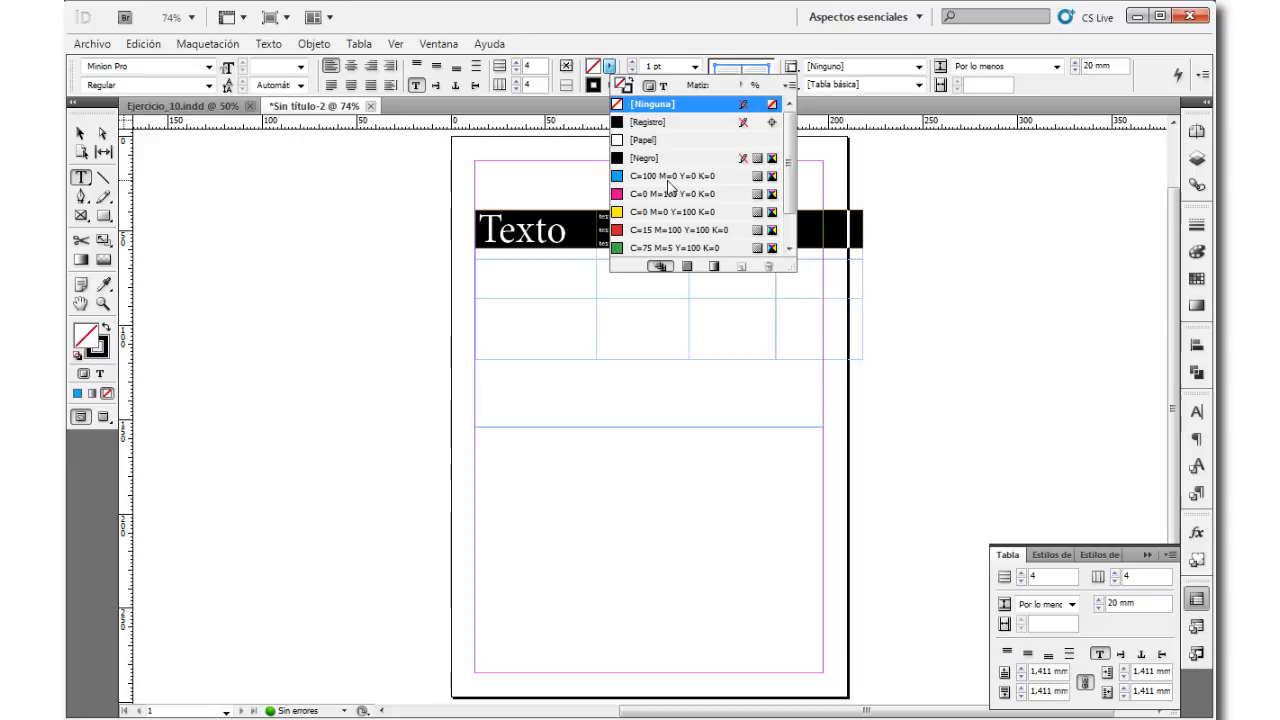
{"action": "left_click", "coordinate": [668, 180]}
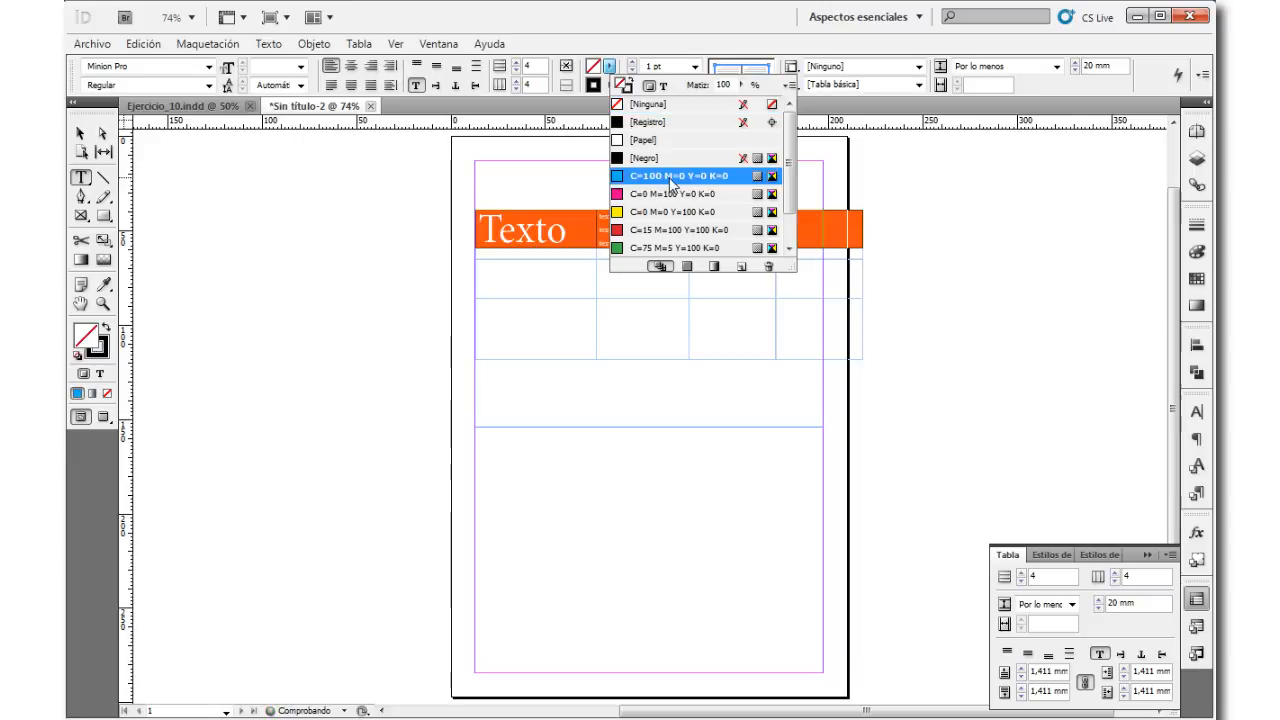
{"action": "left_click", "coordinate": [582, 93]}
{"action": "left_click", "coordinate": [608, 89]}
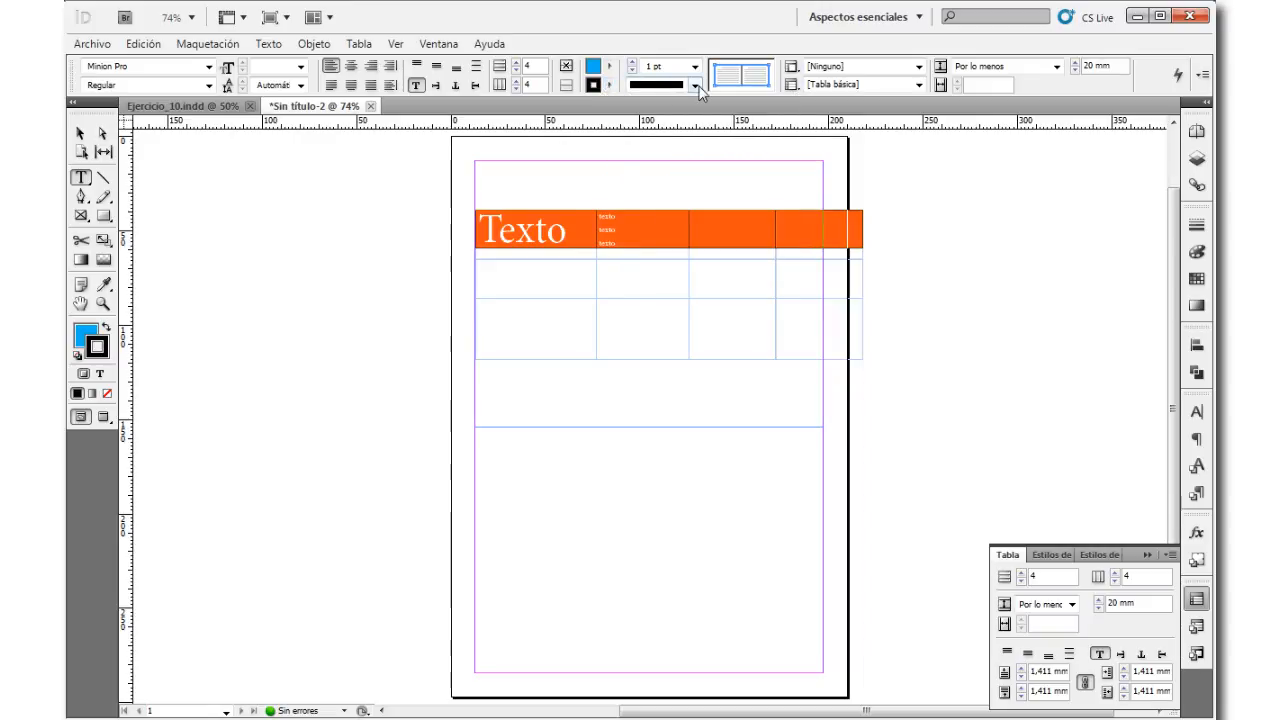
{"action": "left_click", "coordinate": [695, 85]}
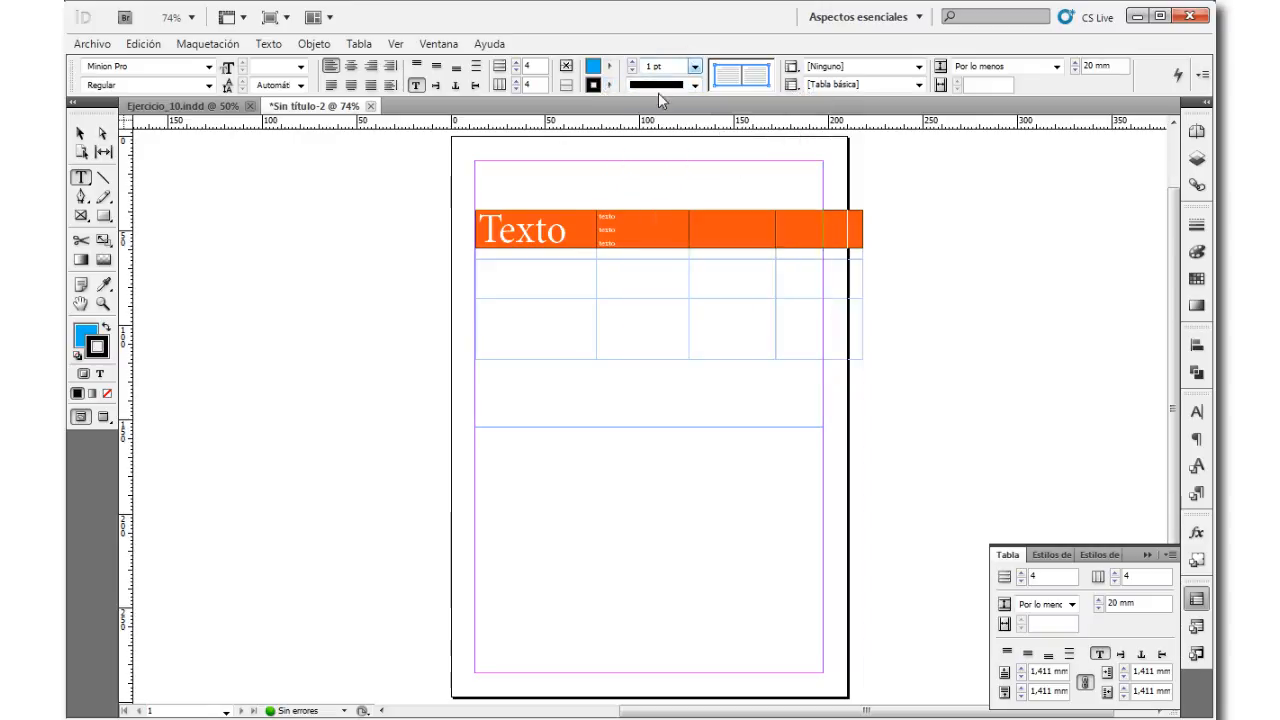
{"action": "key", "text": "Escape"}
{"action": "left_click", "coordinate": [375, 226]}
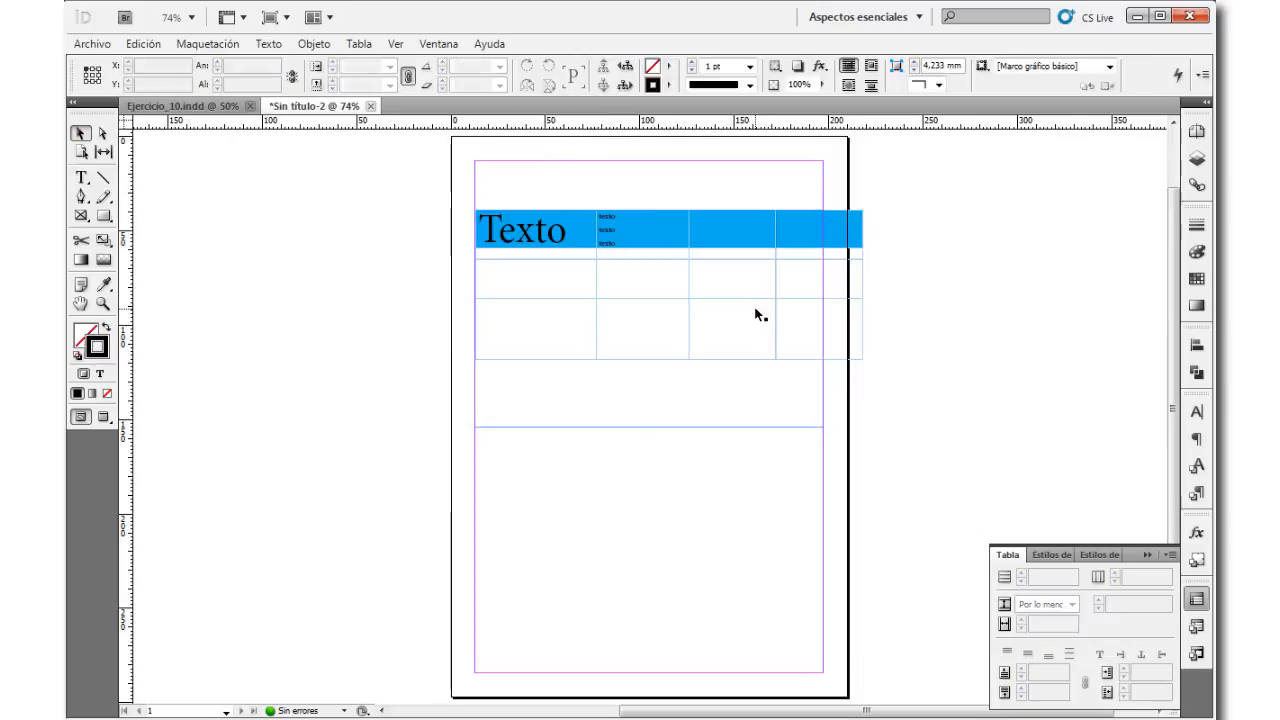